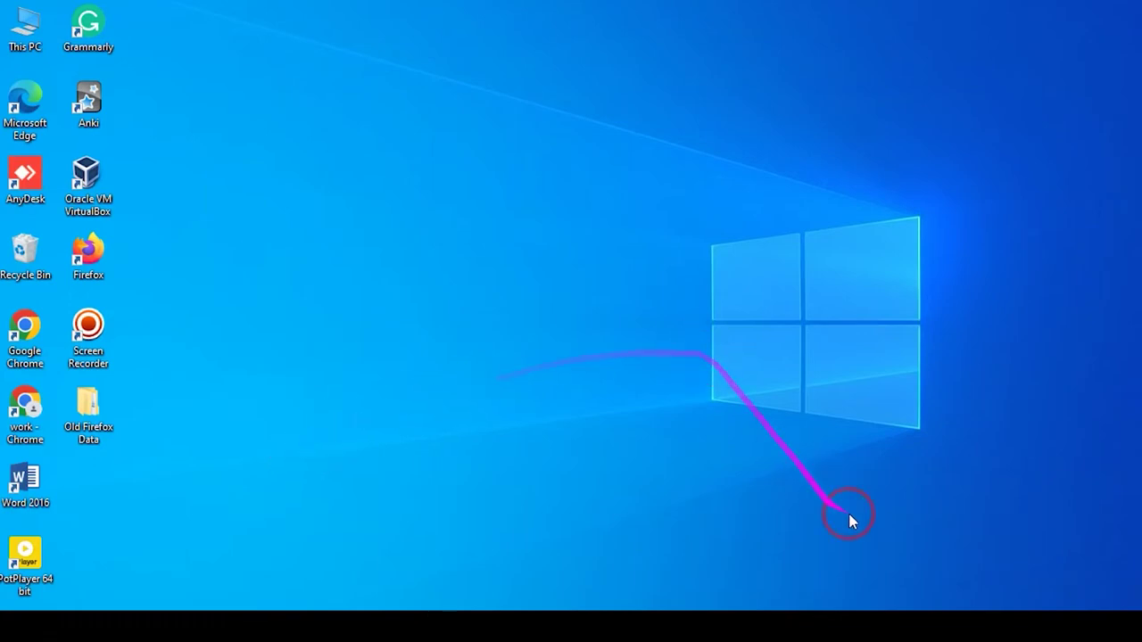
Step: Open the network status flyout from the system tray icon
{"action": "left_click", "coordinate": [999, 607]}
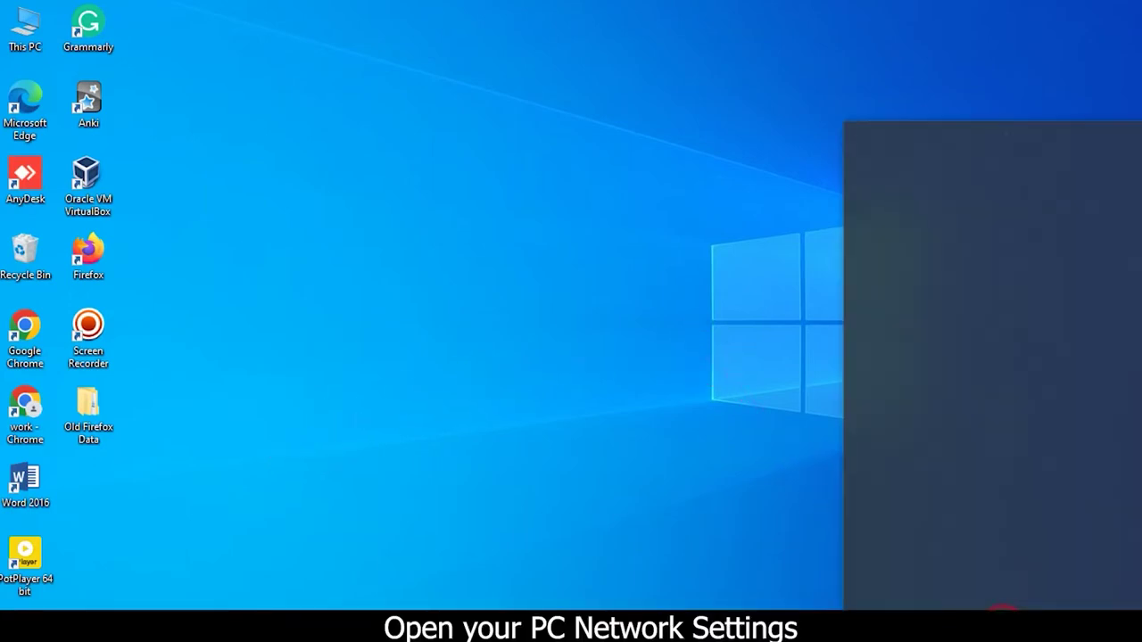
Step: Open the Ethernet adapter's IPv4 properties from Network & Internet adapter options
{"action": "left_click", "coordinate": [927, 524]}
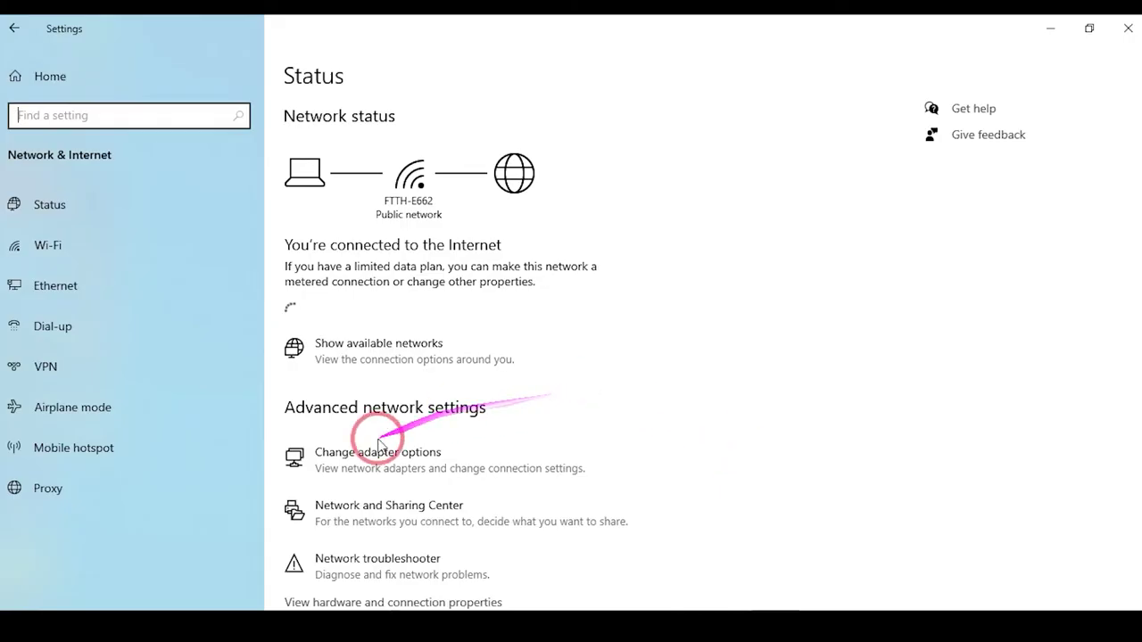
{"action": "scroll", "coordinate": [392, 500], "scroll_direction": "down", "scroll_amount": 3}
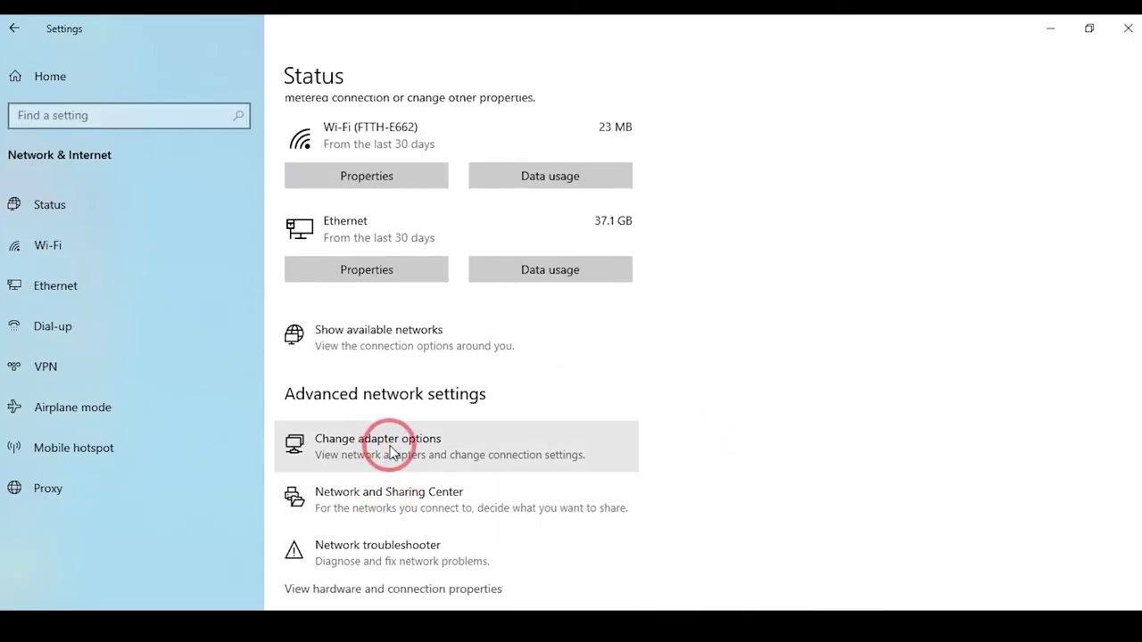
{"action": "left_click", "coordinate": [390, 446]}
{"action": "double_click", "coordinate": [121, 186]}
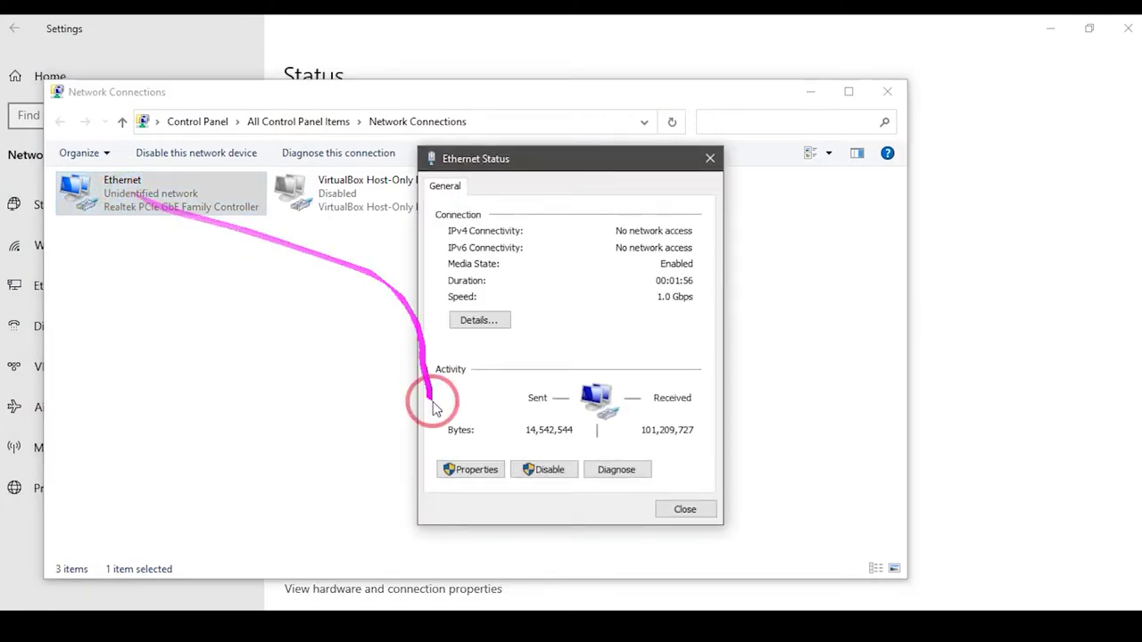
{"action": "left_click", "coordinate": [473, 469]}
{"action": "left_click", "coordinate": [586, 367]}
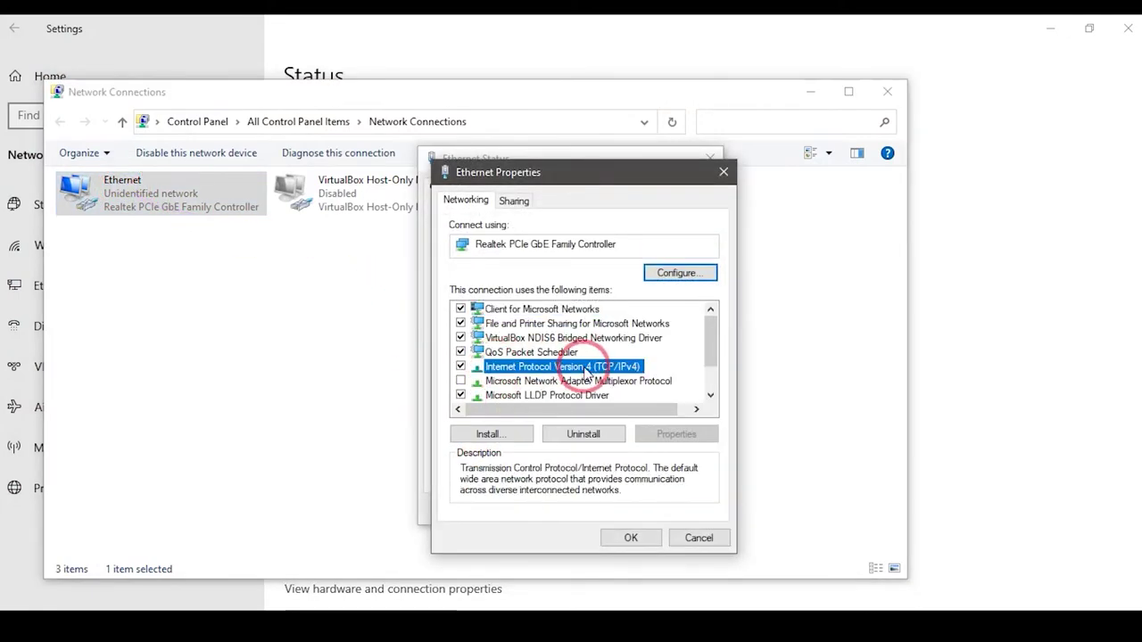
{"action": "double_click", "coordinate": [585, 367]}
Step: Assign a manual IPv4 address starting with 192 and a subnet mask, and confirm
{"action": "left_click", "coordinate": [491, 358]}
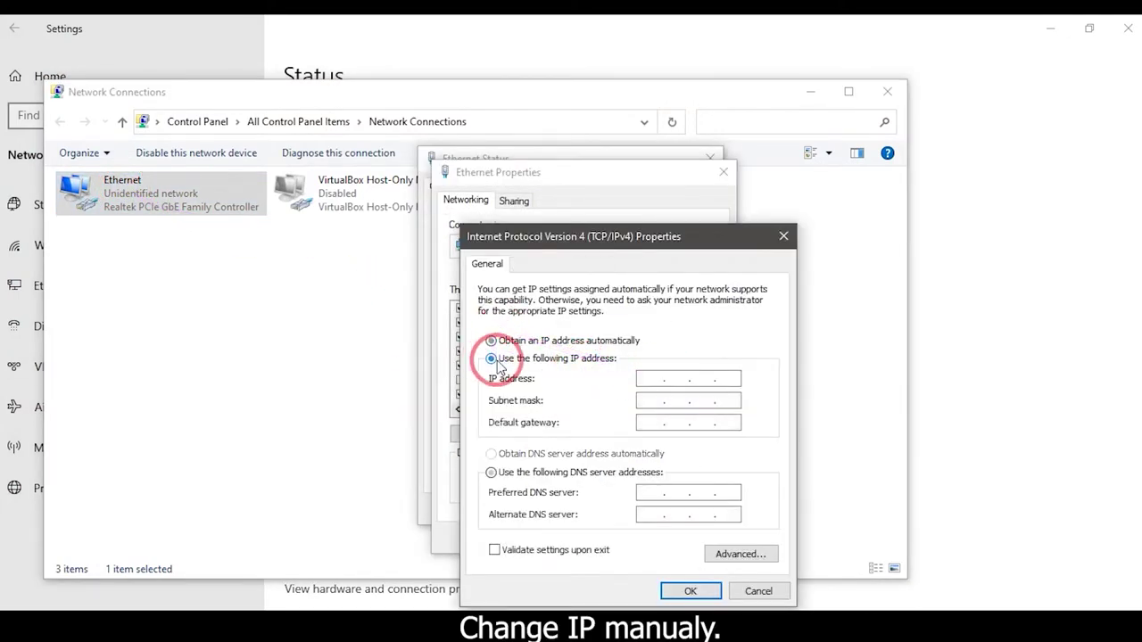
{"action": "left_click", "coordinate": [705, 380]}
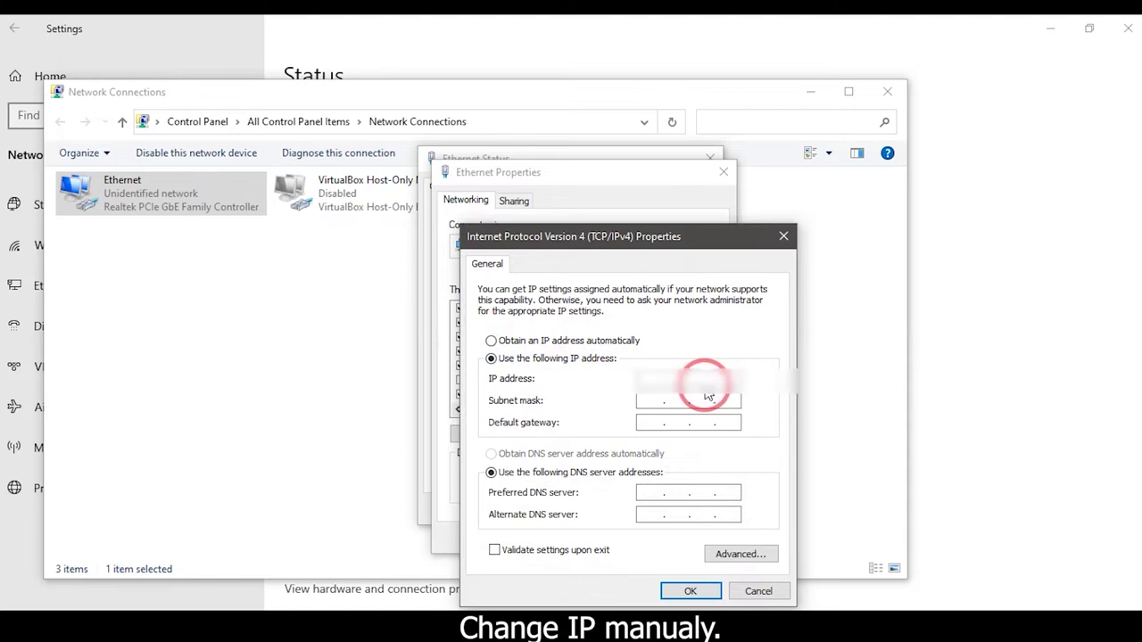
{"action": "type", "text": "192"}
{"action": "key", "text": "Tab"}
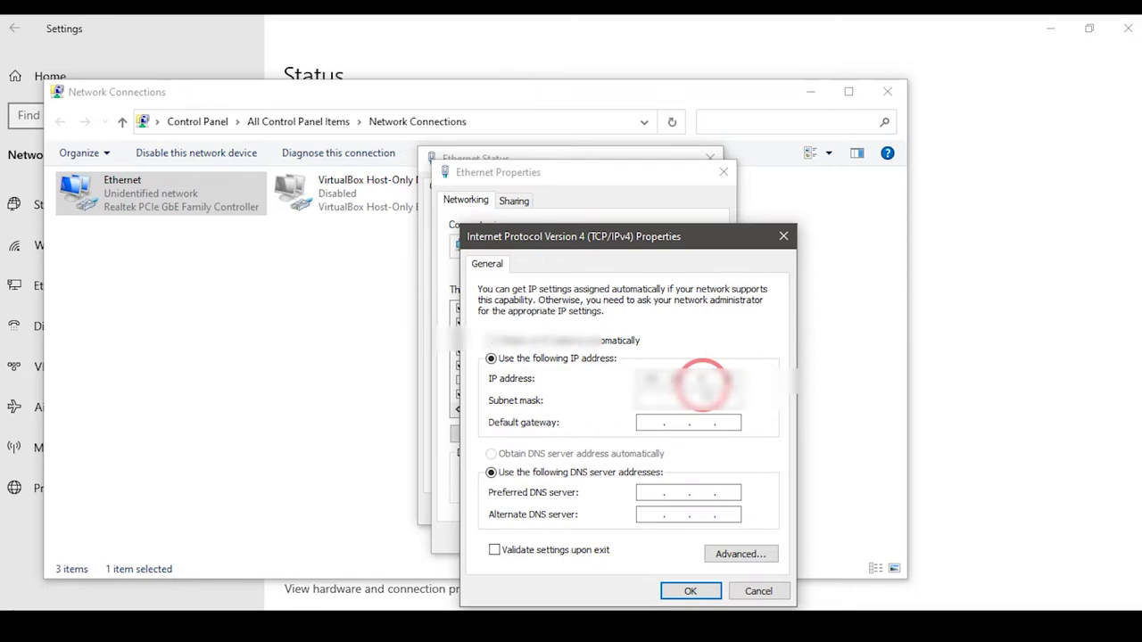
{"action": "left_click", "coordinate": [693, 591]}
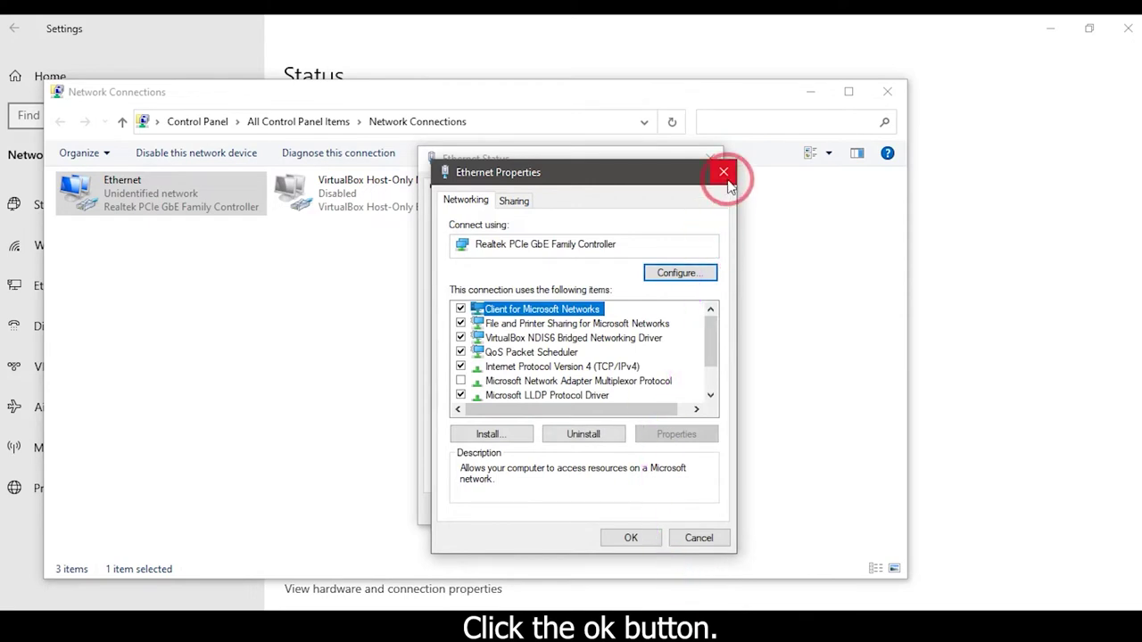
{"action": "left_click", "coordinate": [633, 539]}
Step: Close the Ethernet status window and minimize the Network Connections and Settings windows
{"action": "left_click", "coordinate": [680, 506]}
{"action": "left_click", "coordinate": [811, 92]}
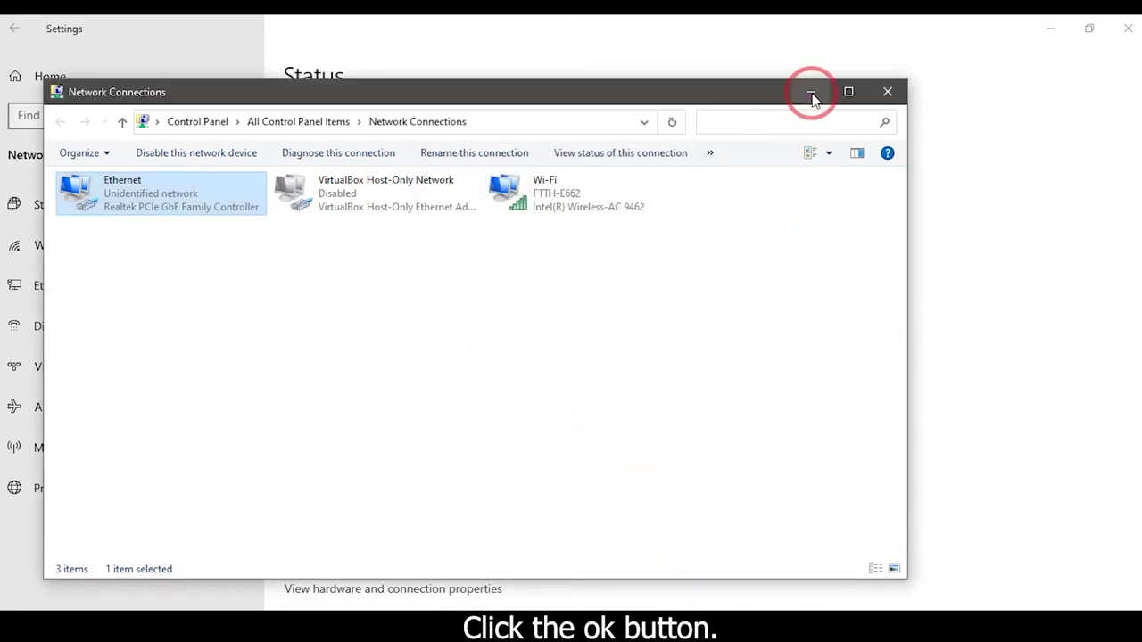
{"action": "left_click", "coordinate": [1050, 29]}
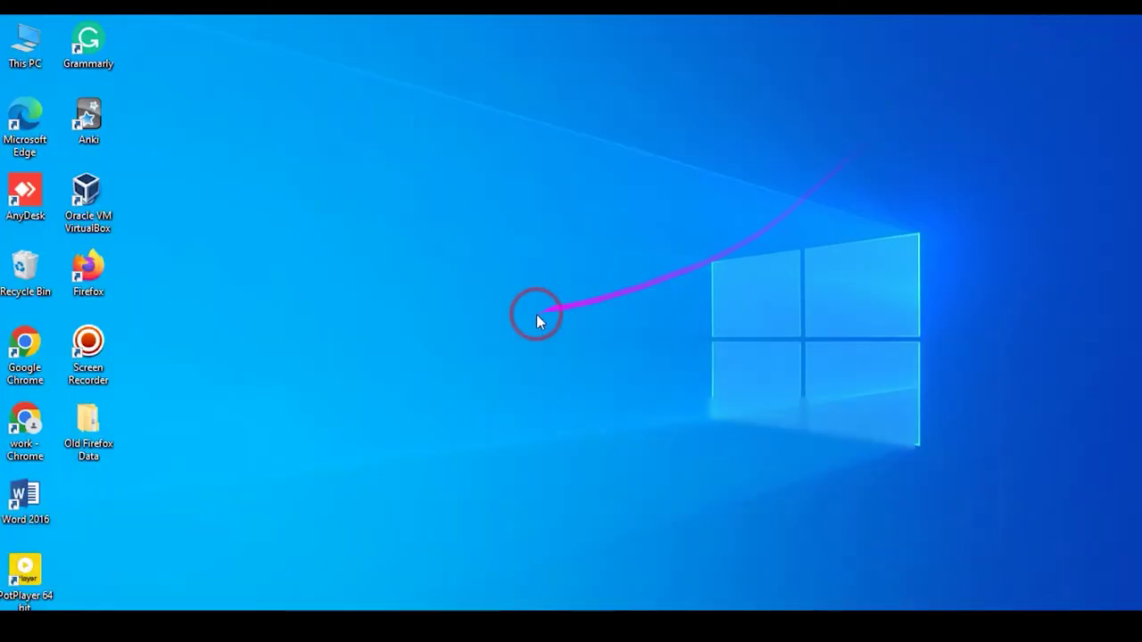
Step: Launch Chrome with the work profile and enter 192.168.8.200 in the address bar
{"action": "double_click", "coordinate": [27, 419]}
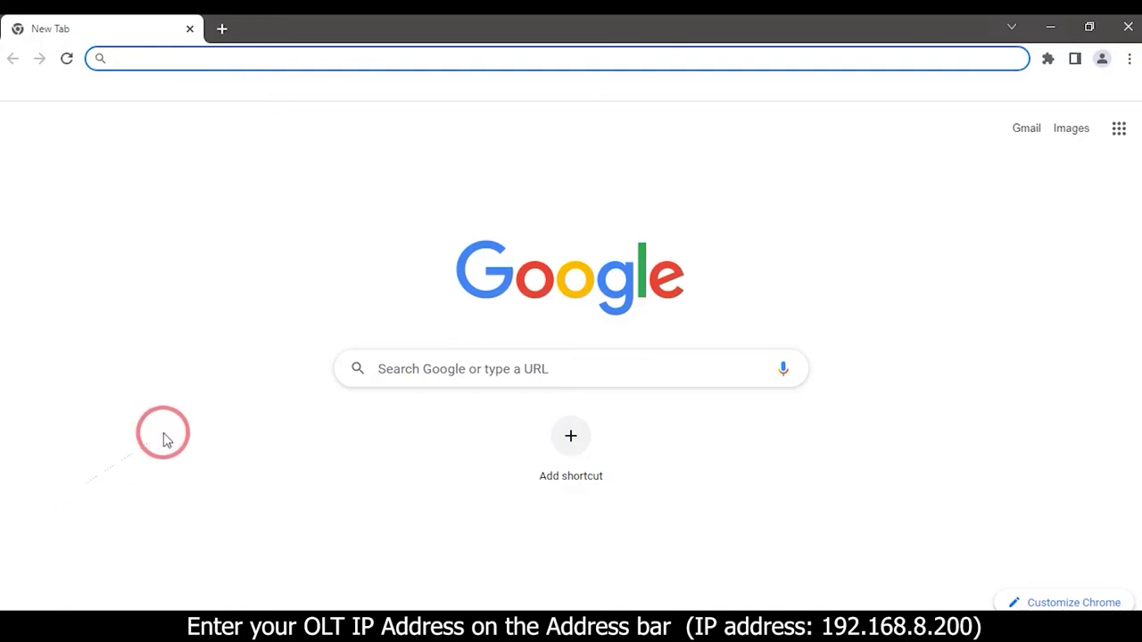
{"action": "type", "text": "19"}
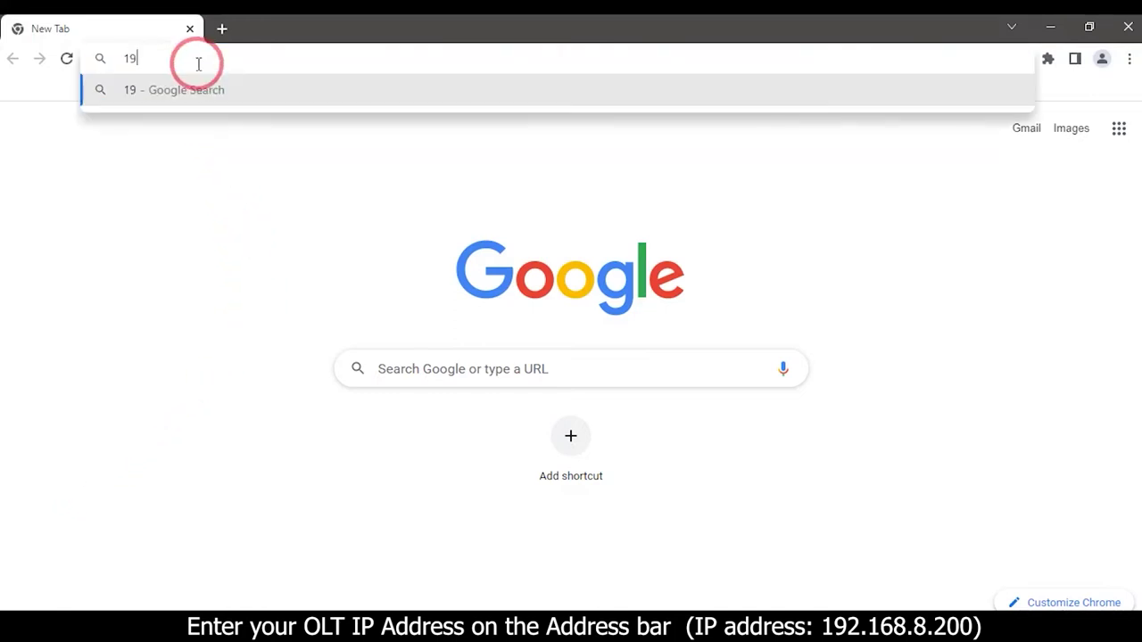
{"action": "type", "text": "2.168."}
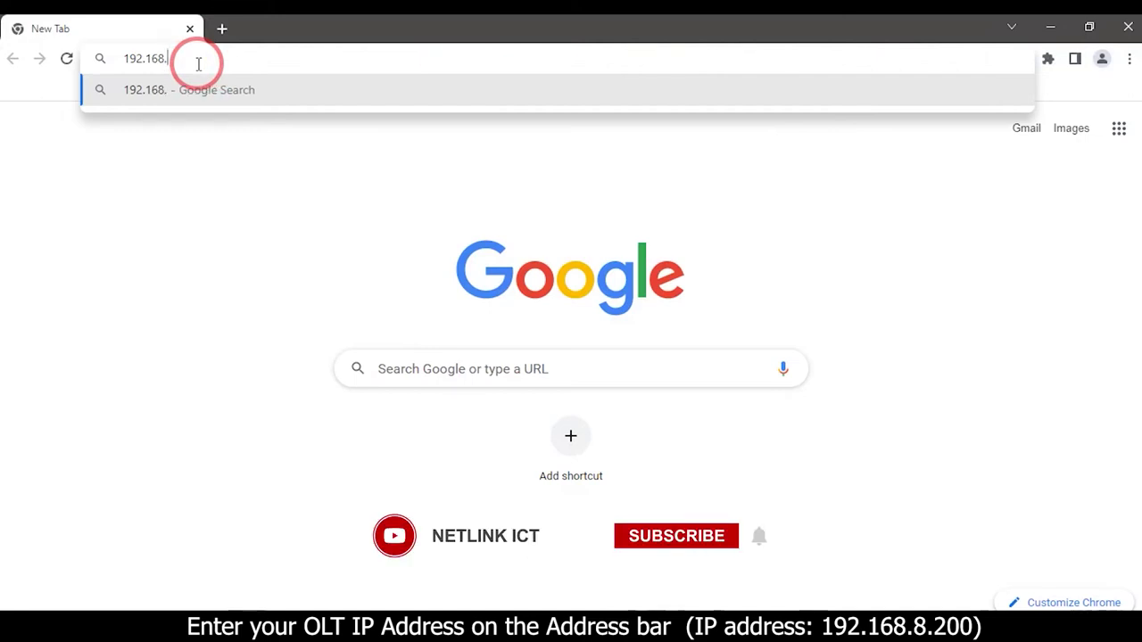
{"action": "type", "text": "8."}
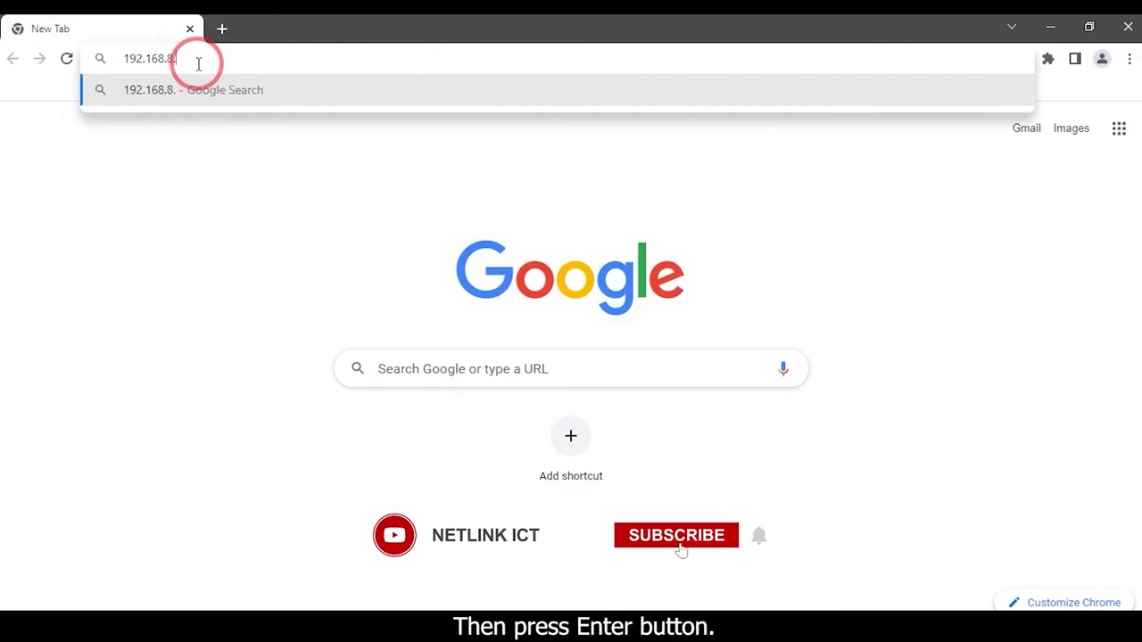
{"action": "type", "text": "200/action/login.html"}
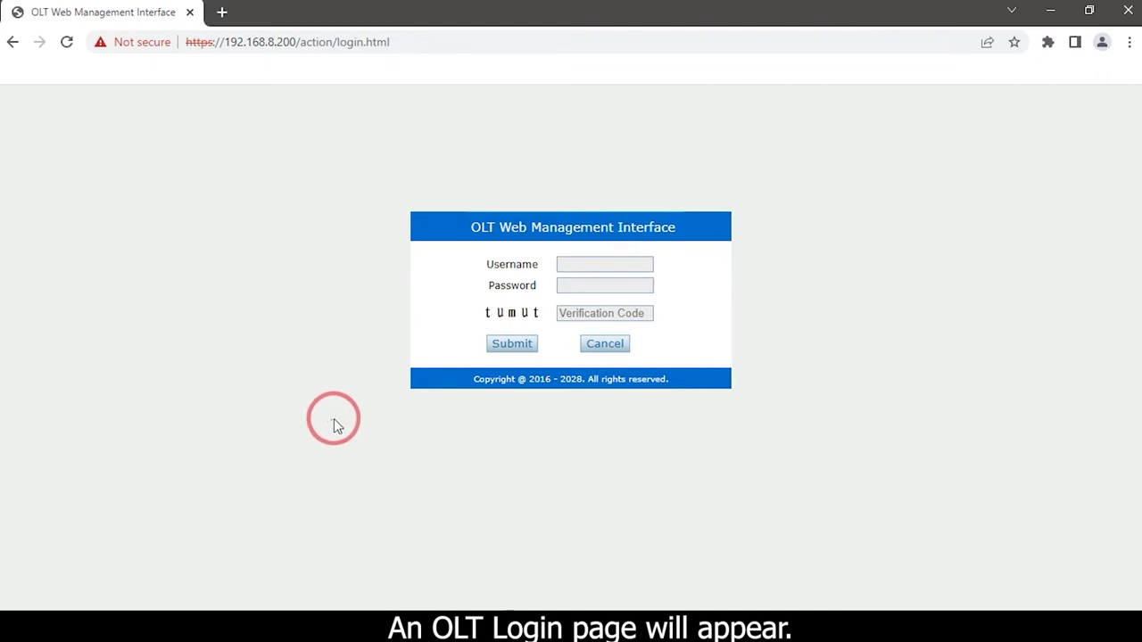
Step: Log in to the OLT with the username, password and verification code
{"action": "left_click", "coordinate": [600, 265]}
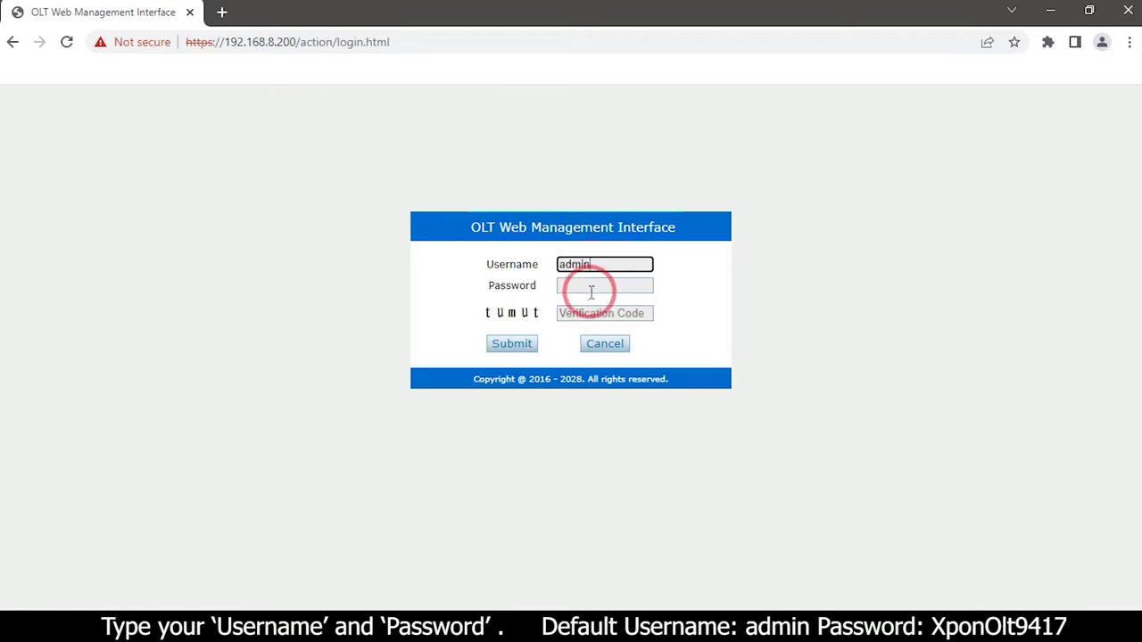
{"action": "left_click", "coordinate": [589, 285]}
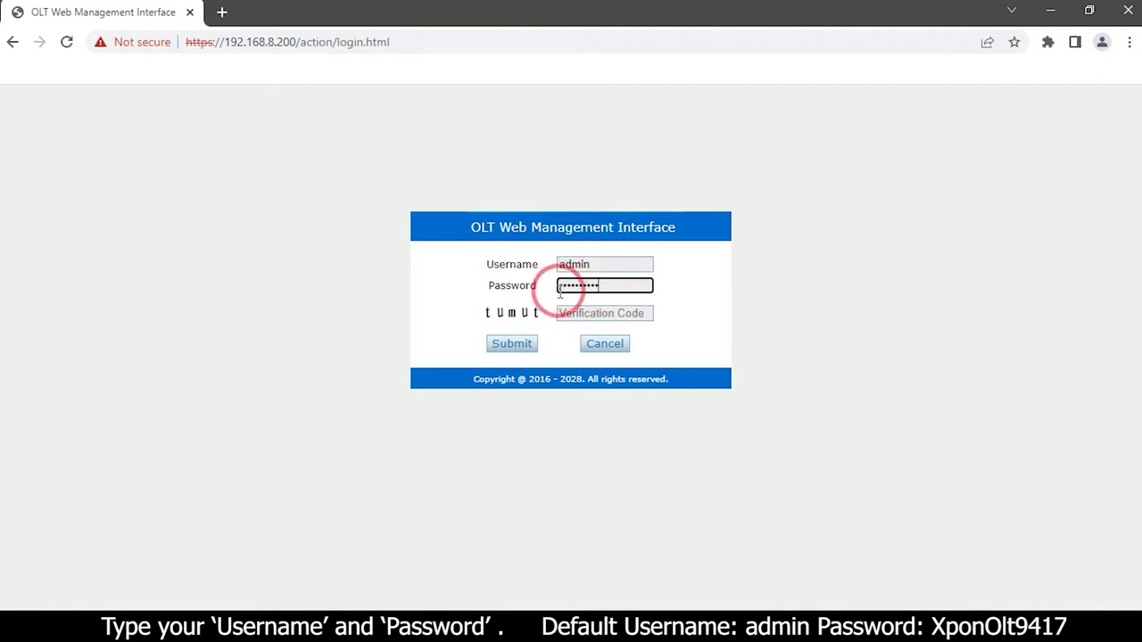
{"action": "left_click", "coordinate": [567, 314]}
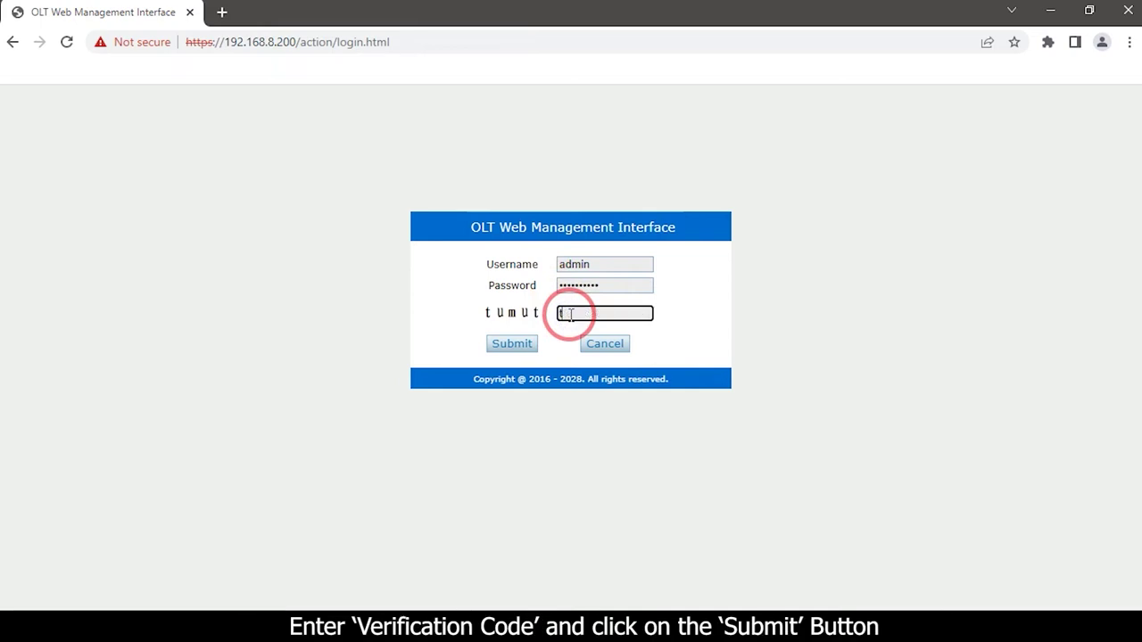
{"action": "left_click", "coordinate": [515, 343]}
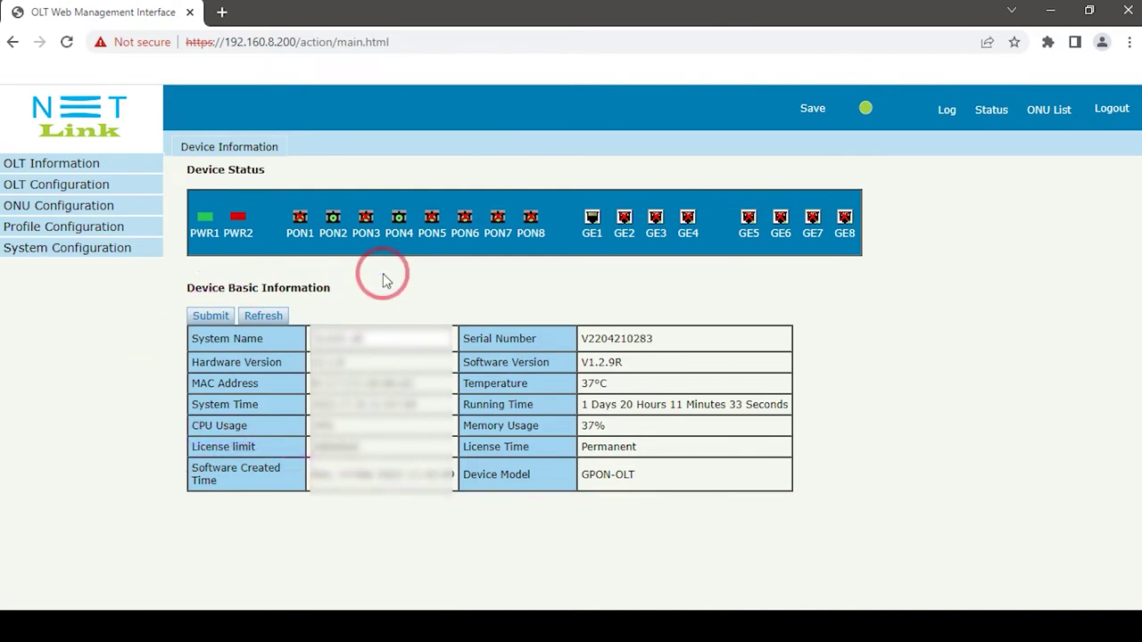
Step: Replace the IP address and subnet mask under System Configuration > AUX IP, then submit
{"action": "left_click", "coordinate": [58, 256]}
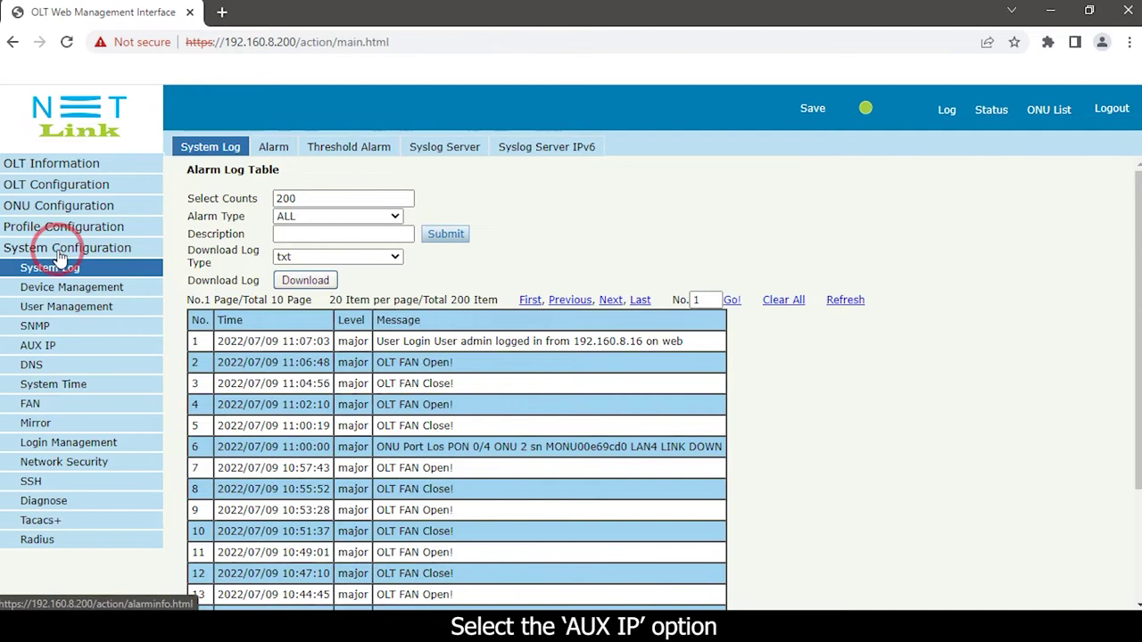
{"action": "left_click", "coordinate": [32, 350]}
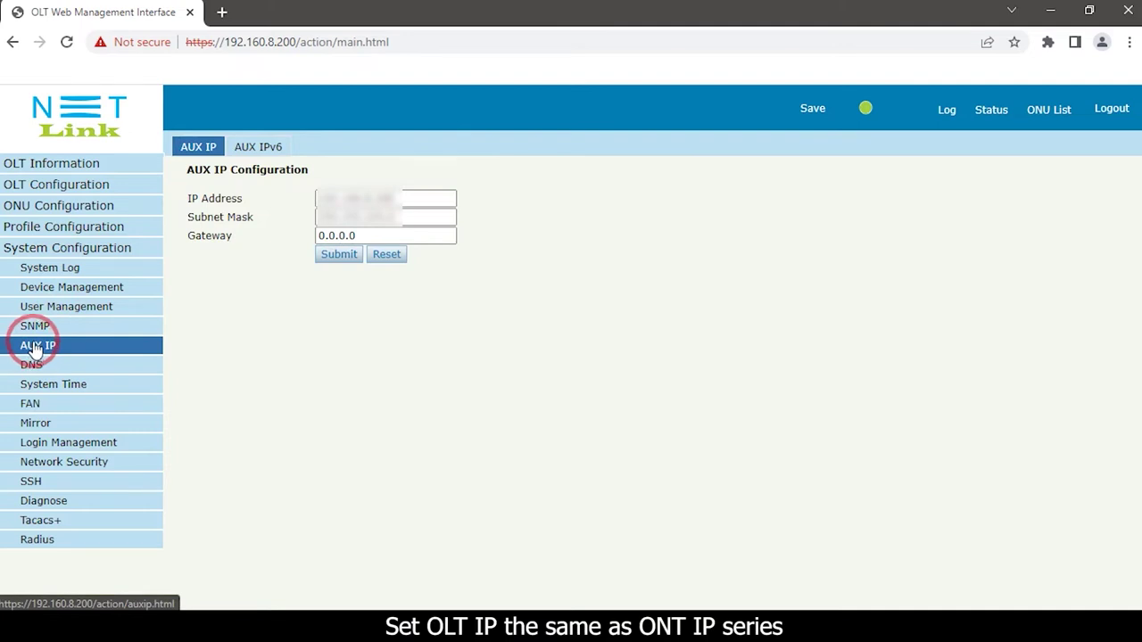
{"action": "double_click", "coordinate": [370, 197]}
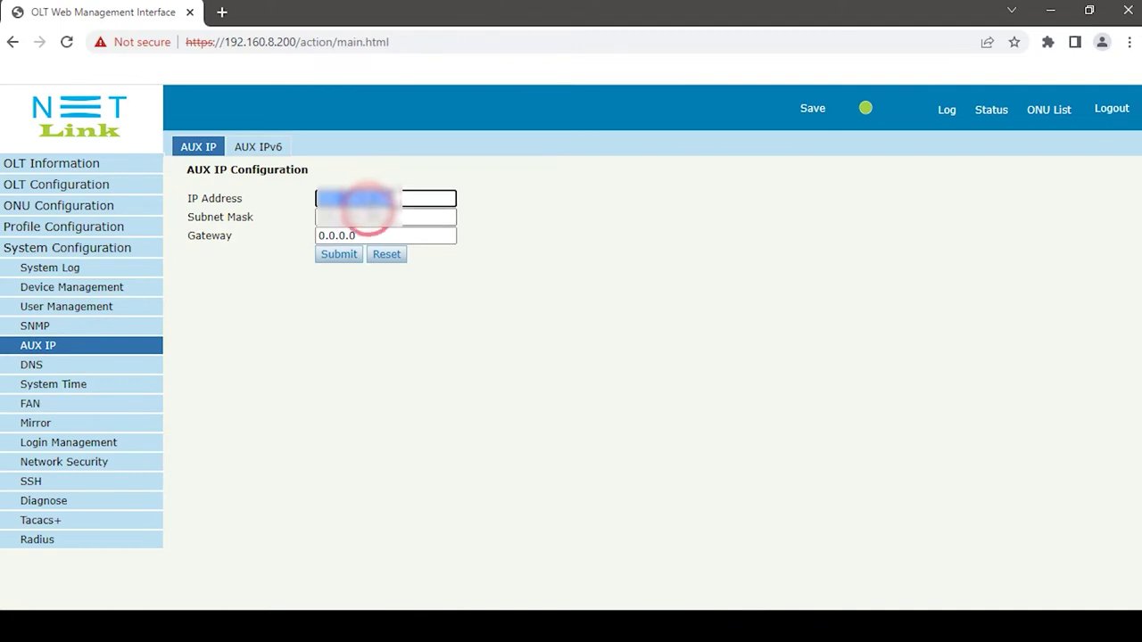
{"action": "double_click", "coordinate": [370, 214]}
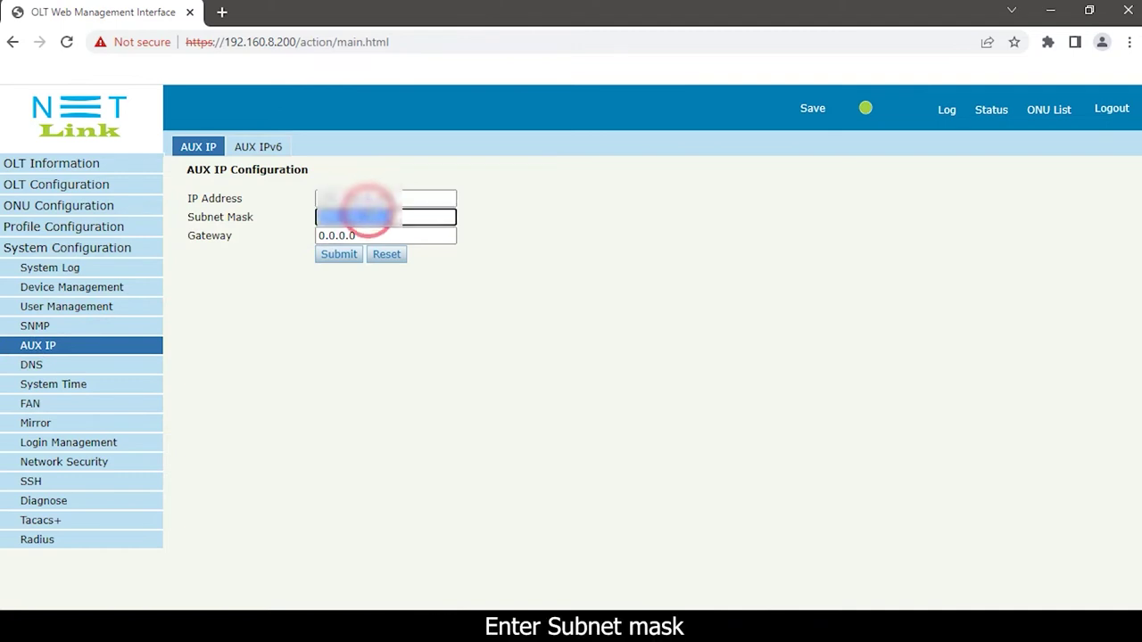
{"action": "left_click", "coordinate": [357, 235]}
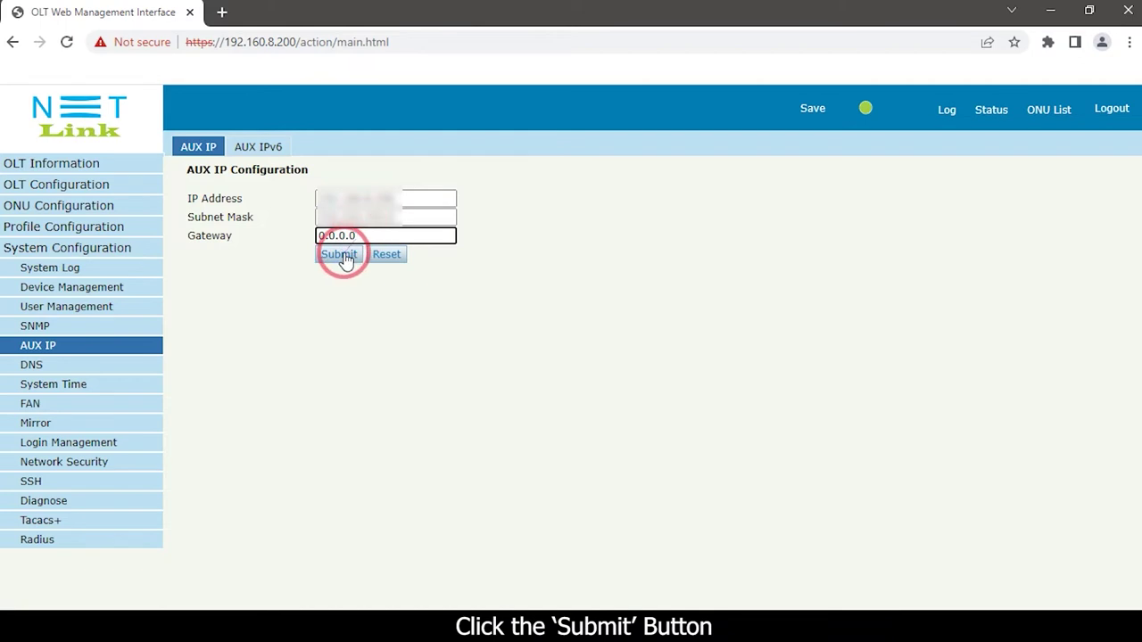
{"action": "left_click", "coordinate": [344, 256]}
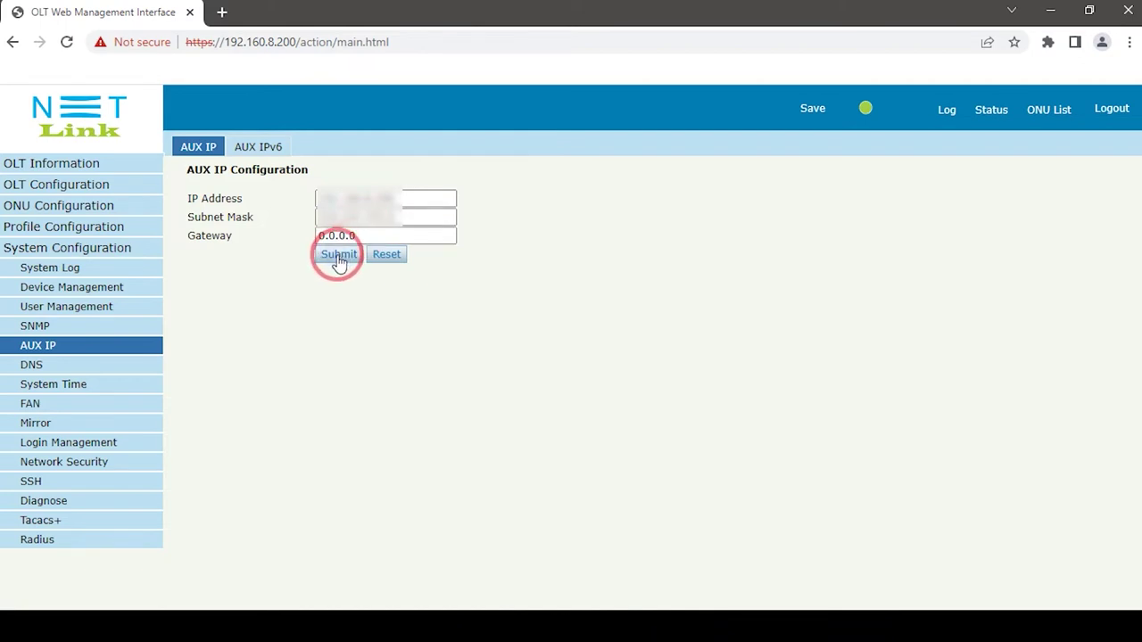
Step: Return to the OLT status page and log out of the management interface
{"action": "left_click", "coordinate": [49, 163]}
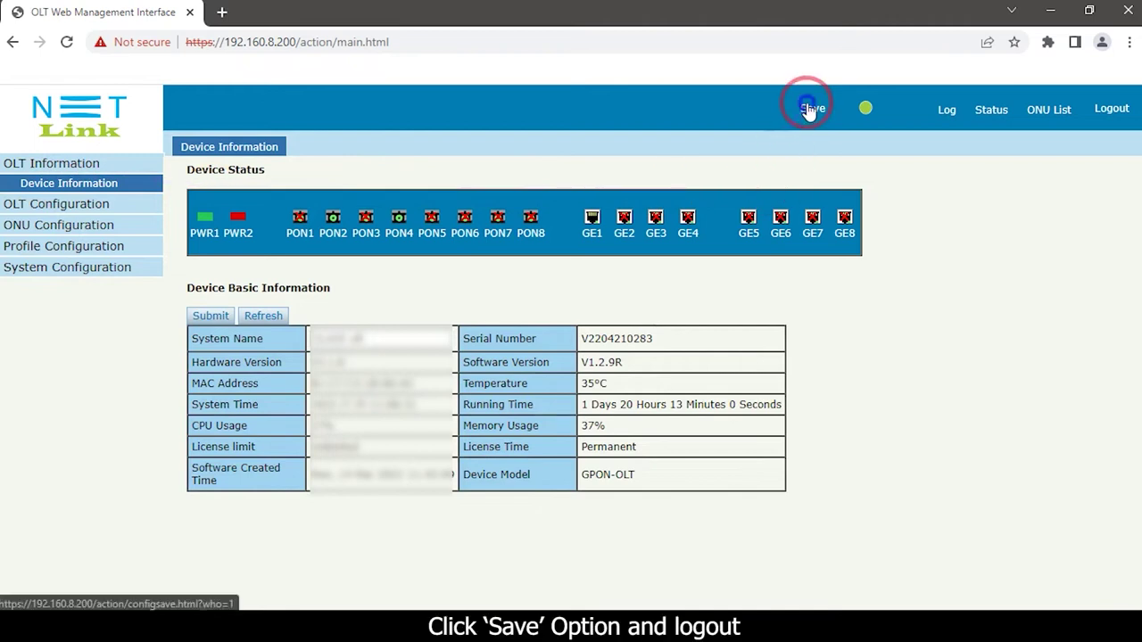
{"action": "left_click", "coordinate": [1111, 109]}
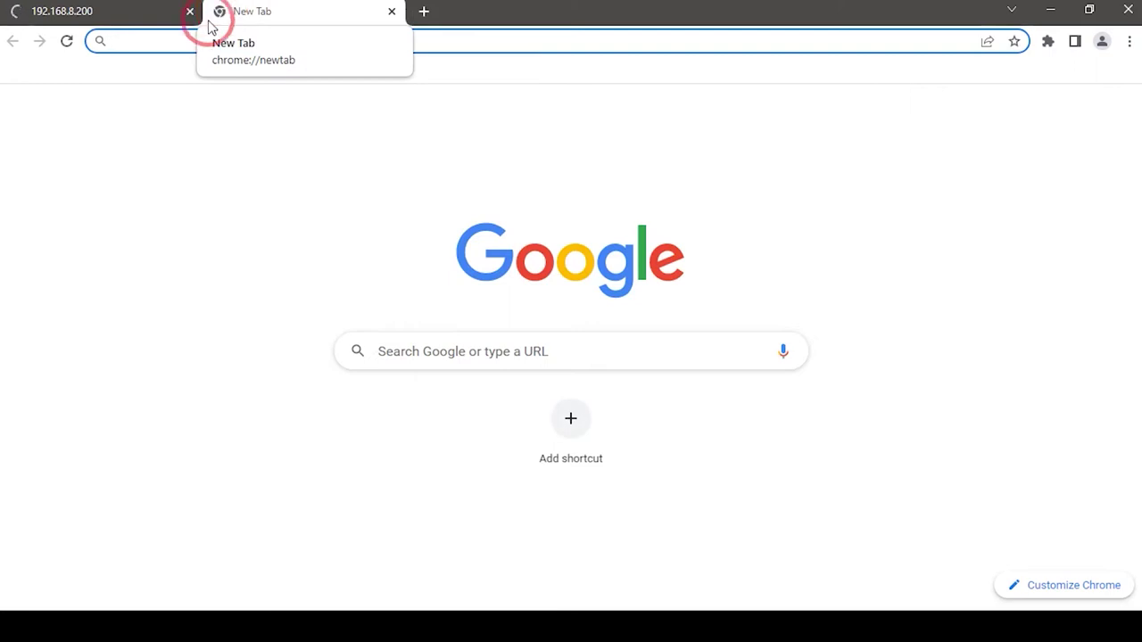
Step: Load 192.168.1.1 and log in with the username, password and verification code
{"action": "type", "text": "19"}
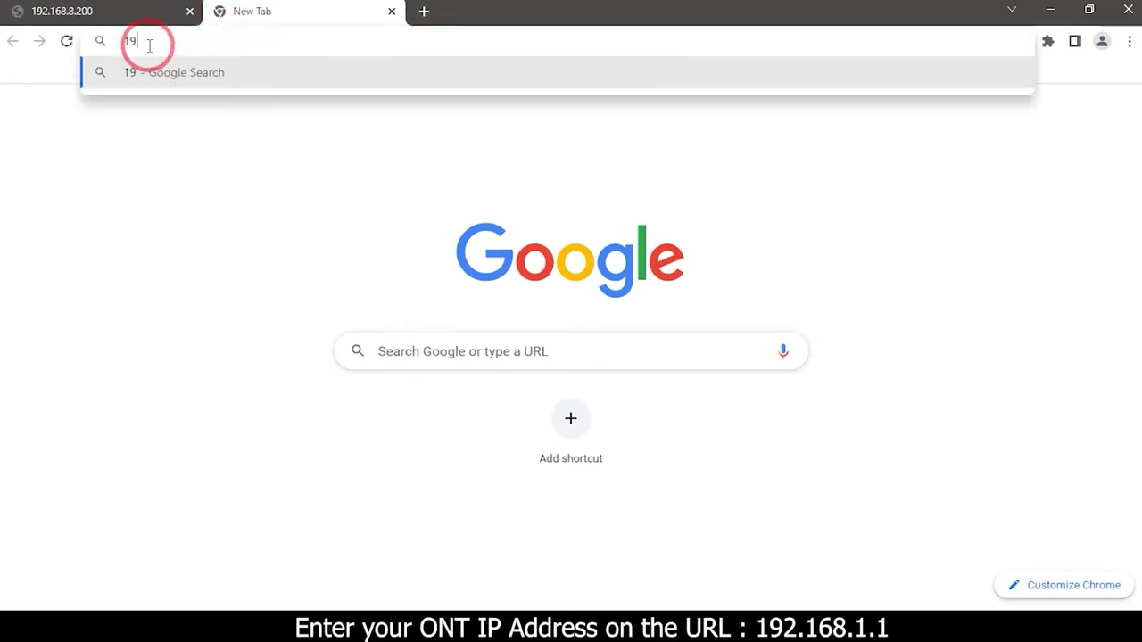
{"action": "type", "text": "2.168"}
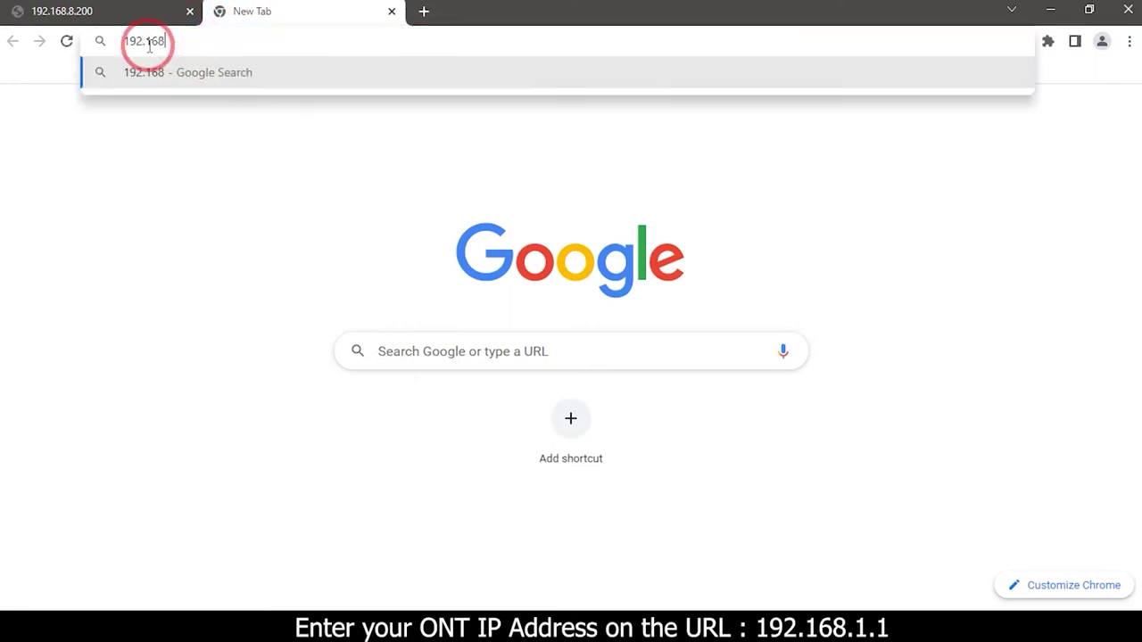
{"action": "type", "text": ".1.1"}
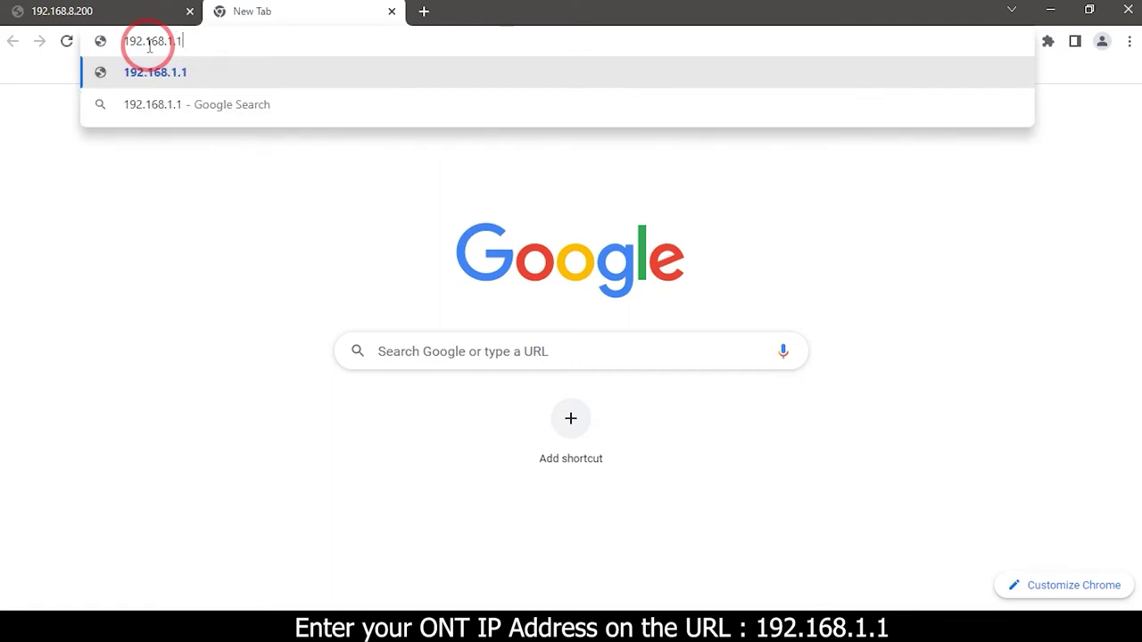
{"action": "key", "text": "Return"}
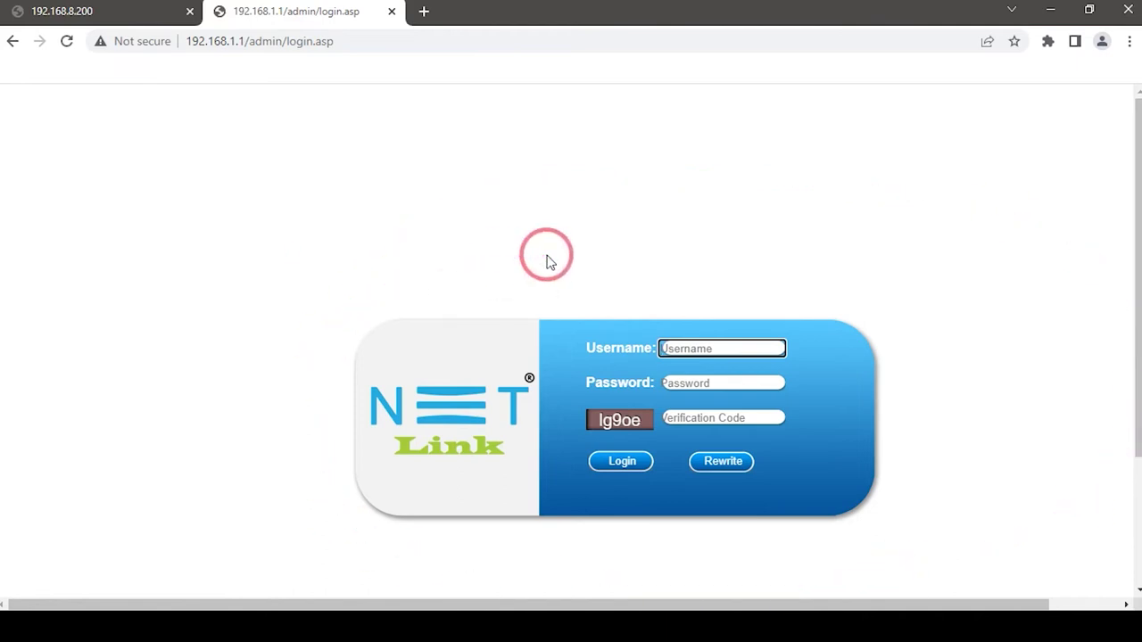
{"action": "type", "text": "admin"}
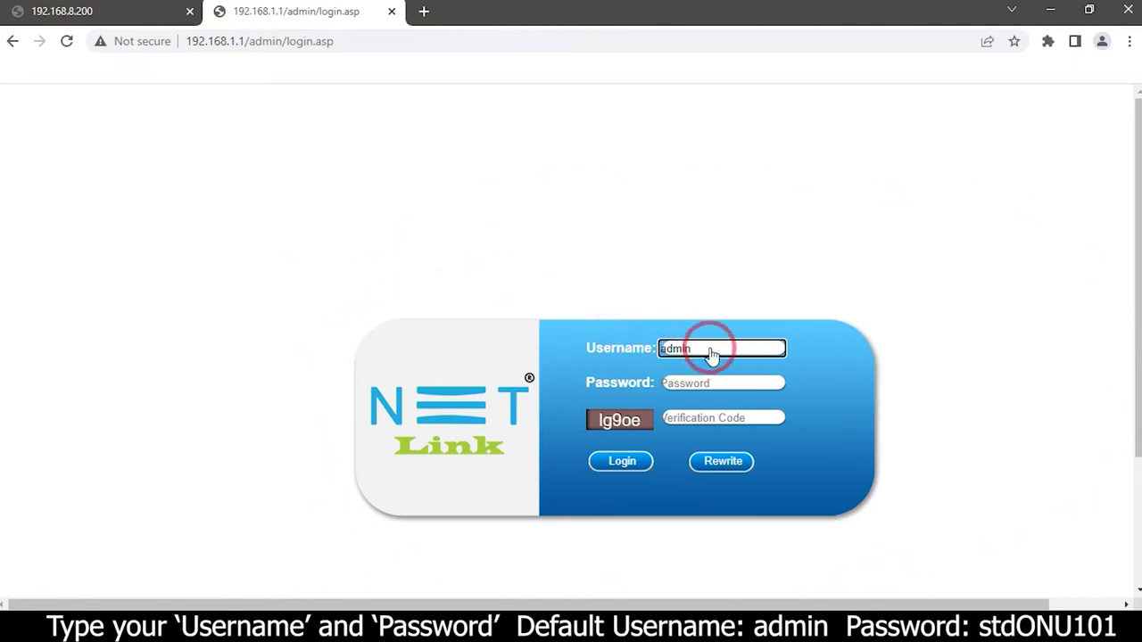
{"action": "left_click", "coordinate": [711, 384]}
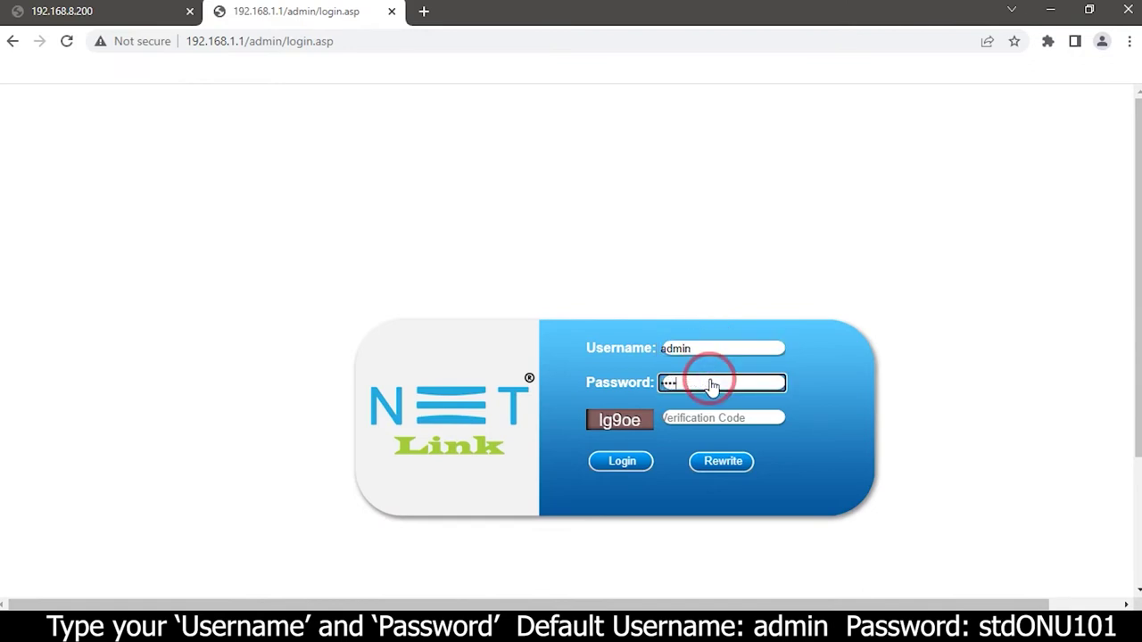
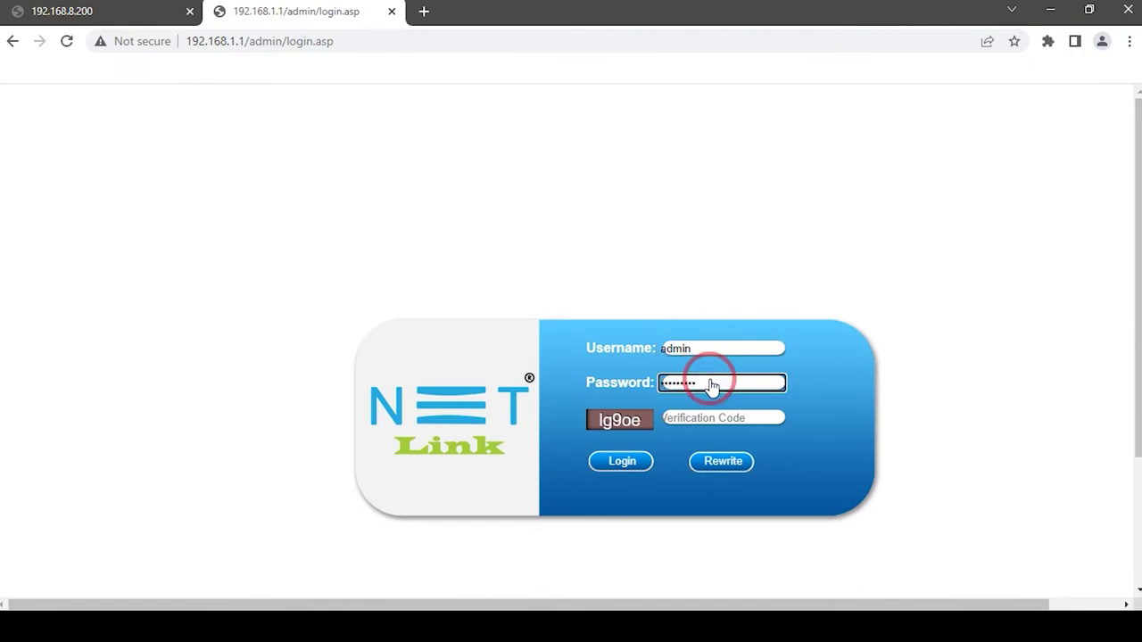
{"action": "left_click", "coordinate": [706, 417]}
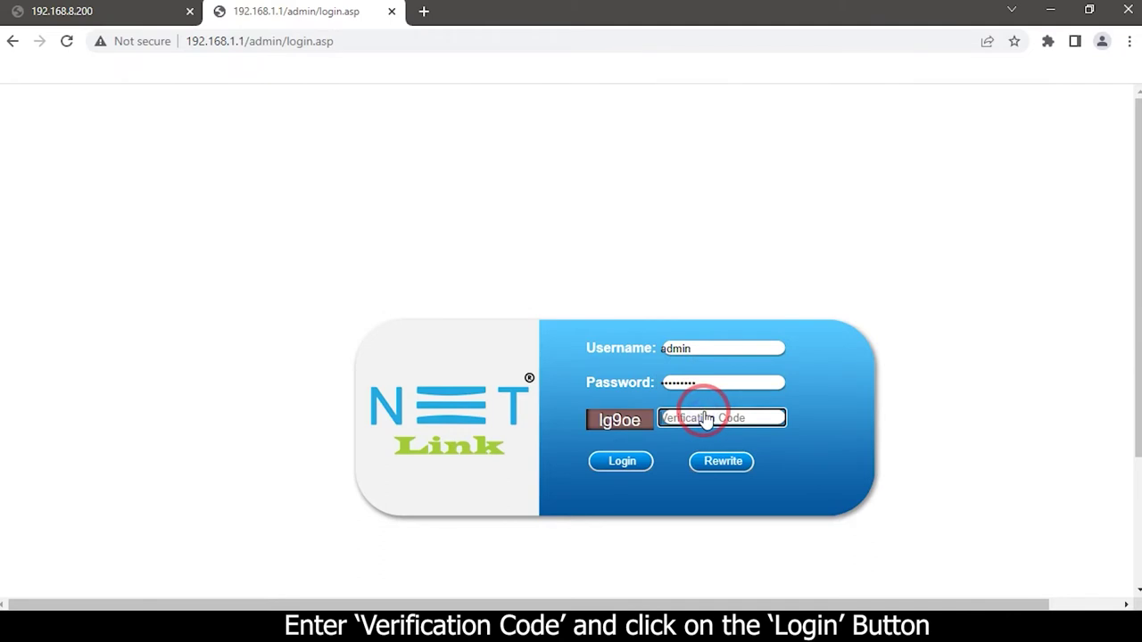
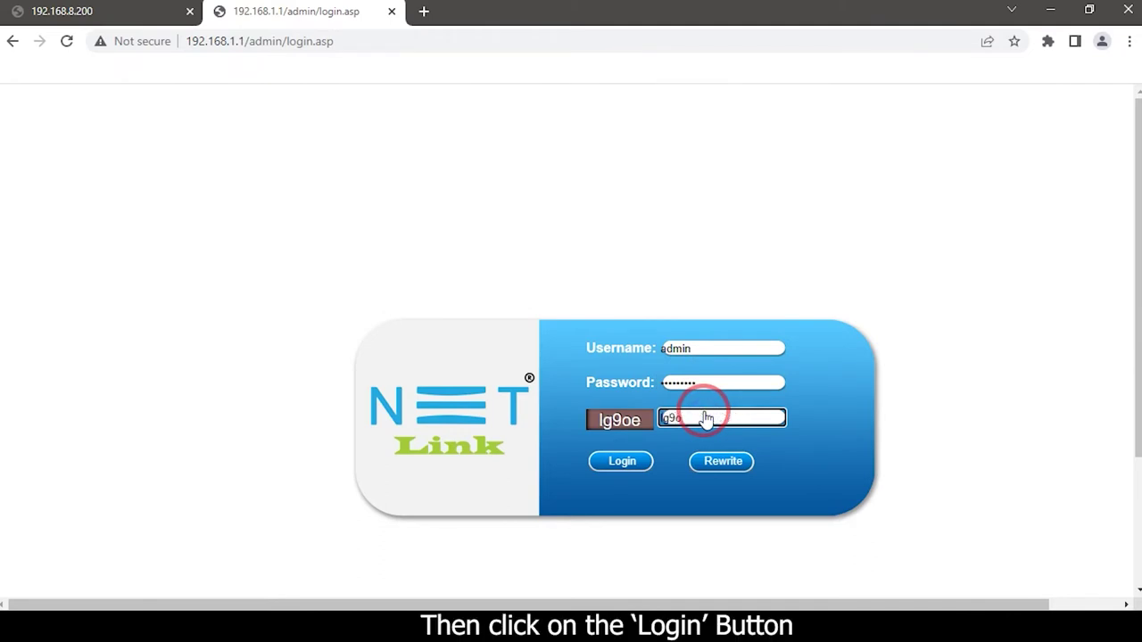
{"action": "left_click", "coordinate": [634, 462]}
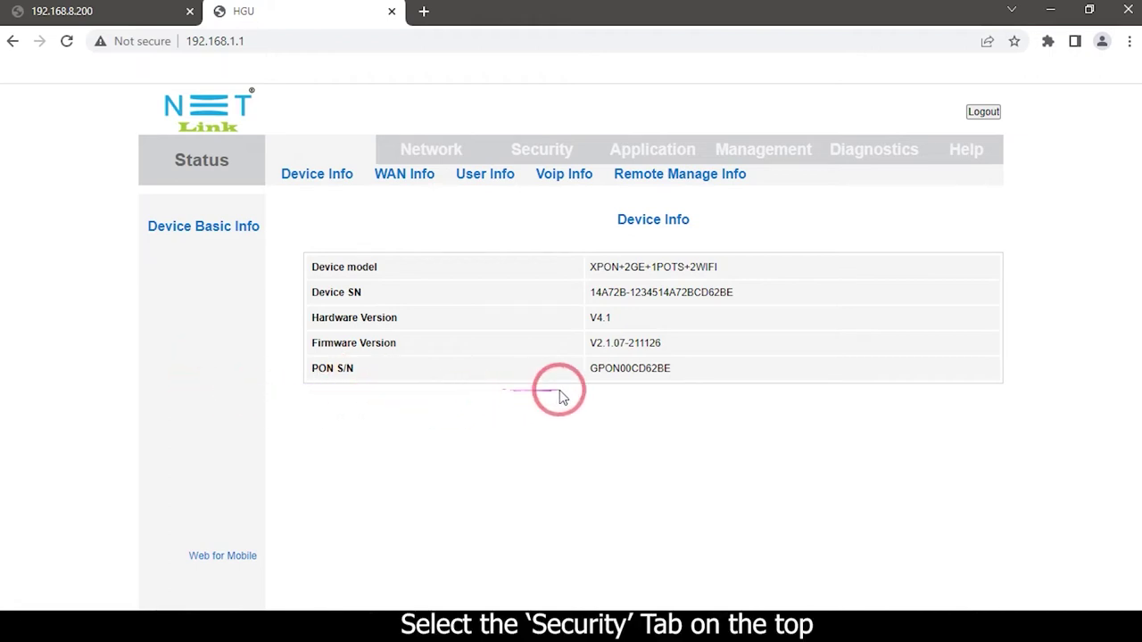
Step: Set the firewall level to Low under Security > Firewall and apply it
{"action": "left_click", "coordinate": [542, 150]}
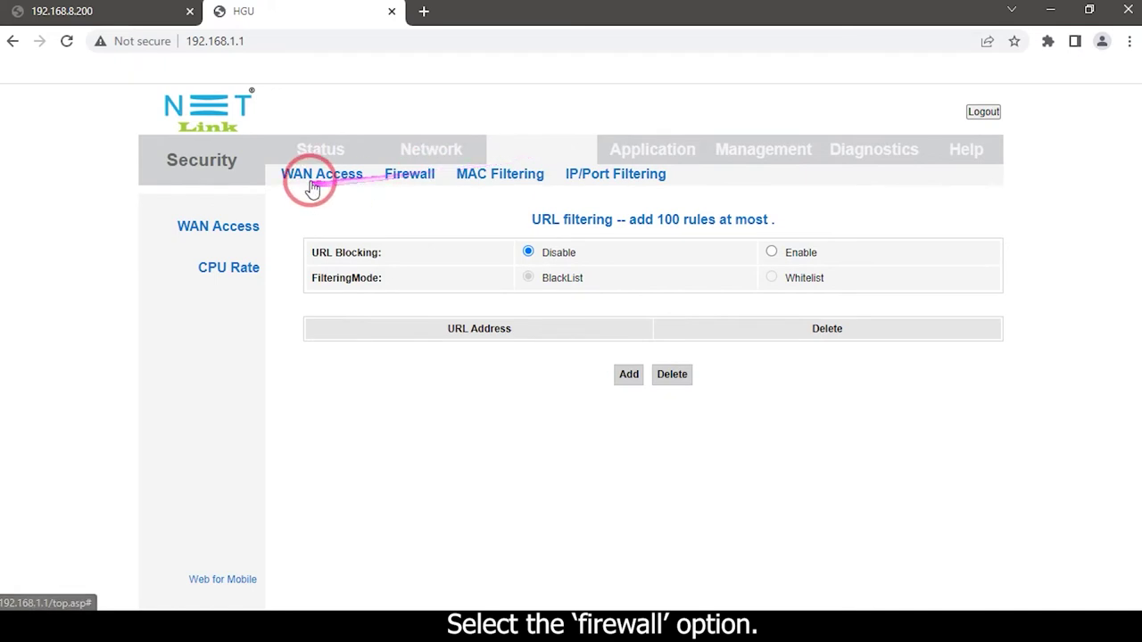
{"action": "left_click", "coordinate": [408, 182]}
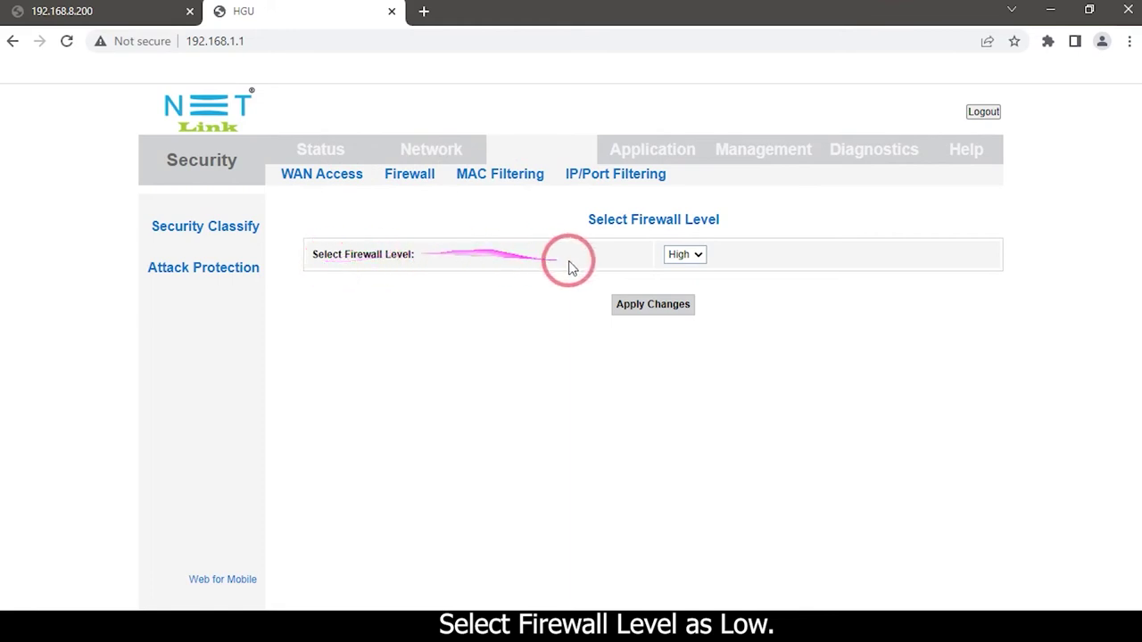
{"action": "left_click", "coordinate": [676, 255]}
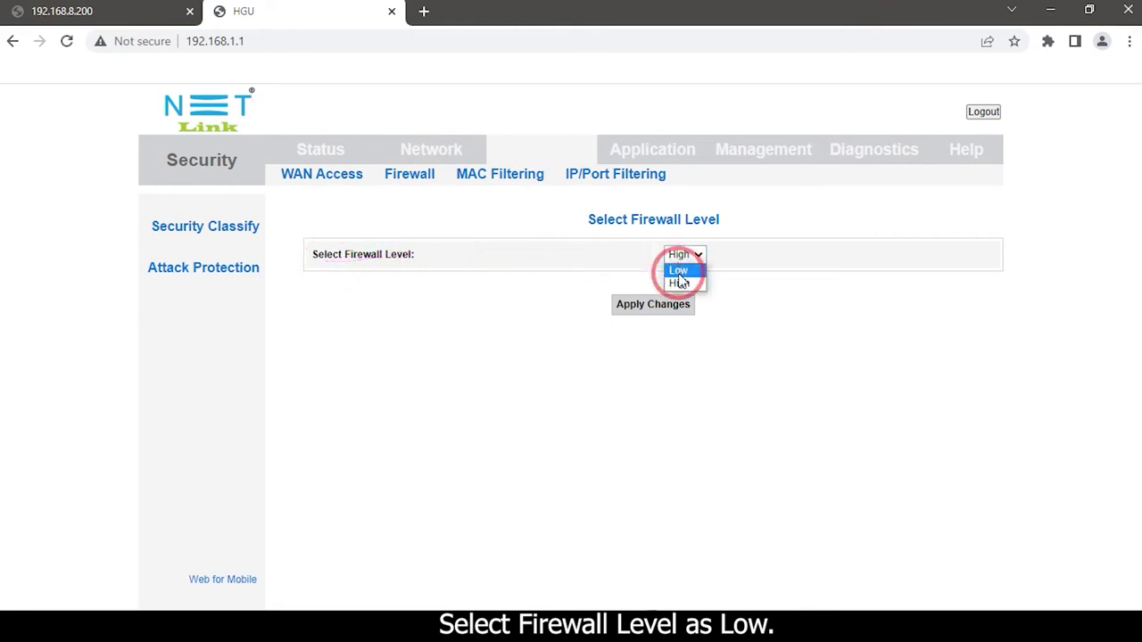
{"action": "left_click", "coordinate": [677, 271]}
{"action": "left_click", "coordinate": [670, 308]}
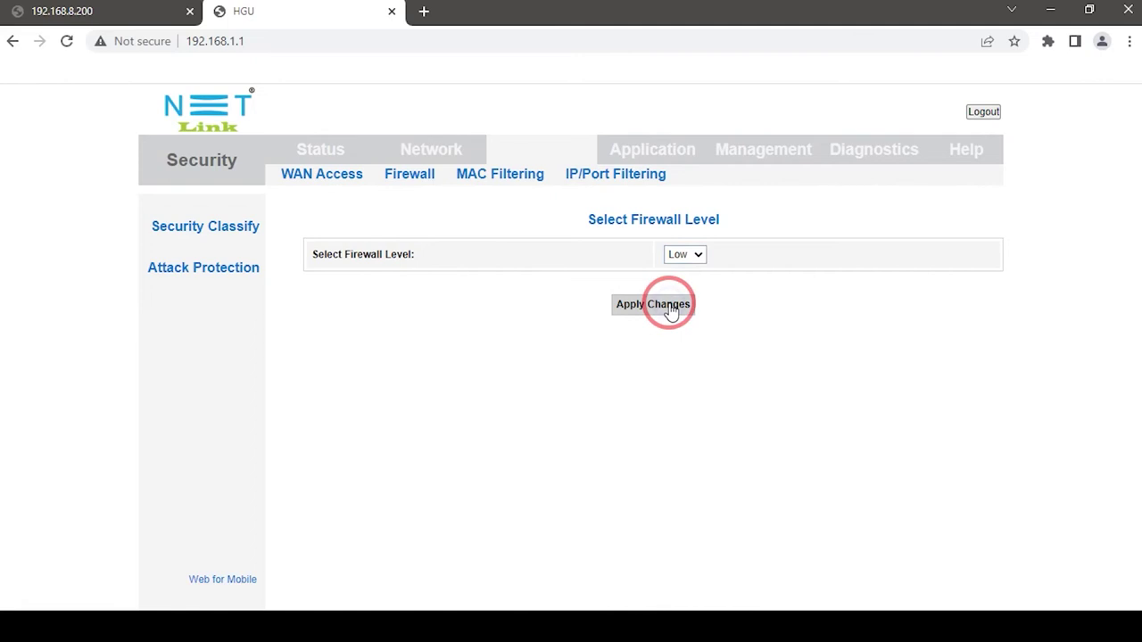
{"action": "left_click", "coordinate": [608, 183]}
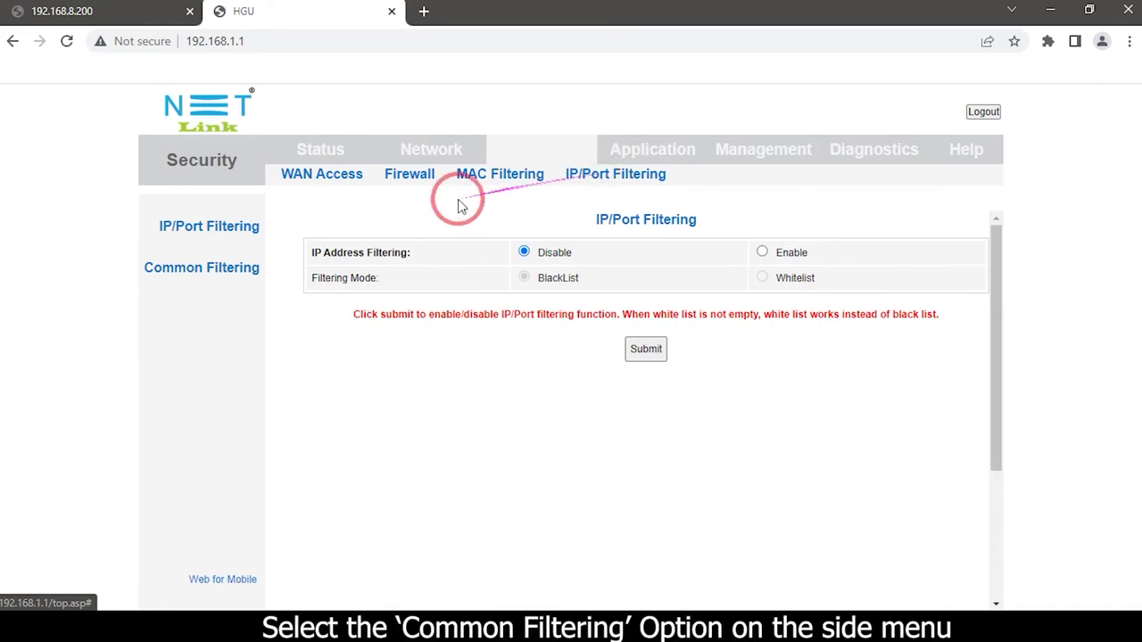
Step: In Common Filtering, tick WAN for Http (80) and HTTPS (443) and submit
{"action": "left_click", "coordinate": [222, 269]}
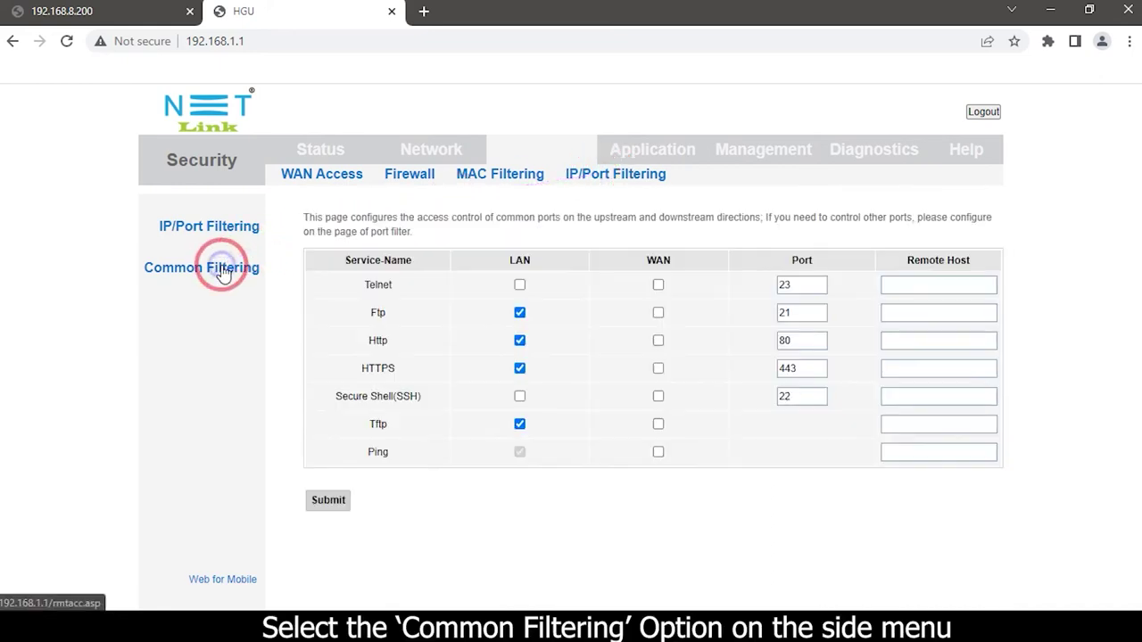
{"action": "left_click", "coordinate": [658, 340]}
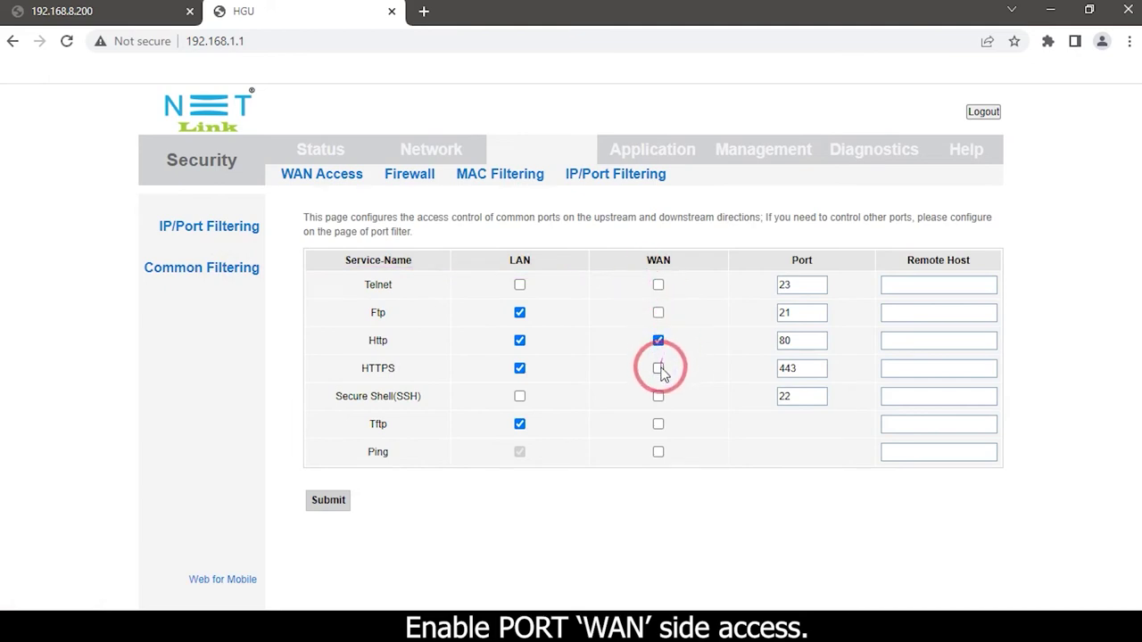
{"action": "left_click", "coordinate": [659, 369]}
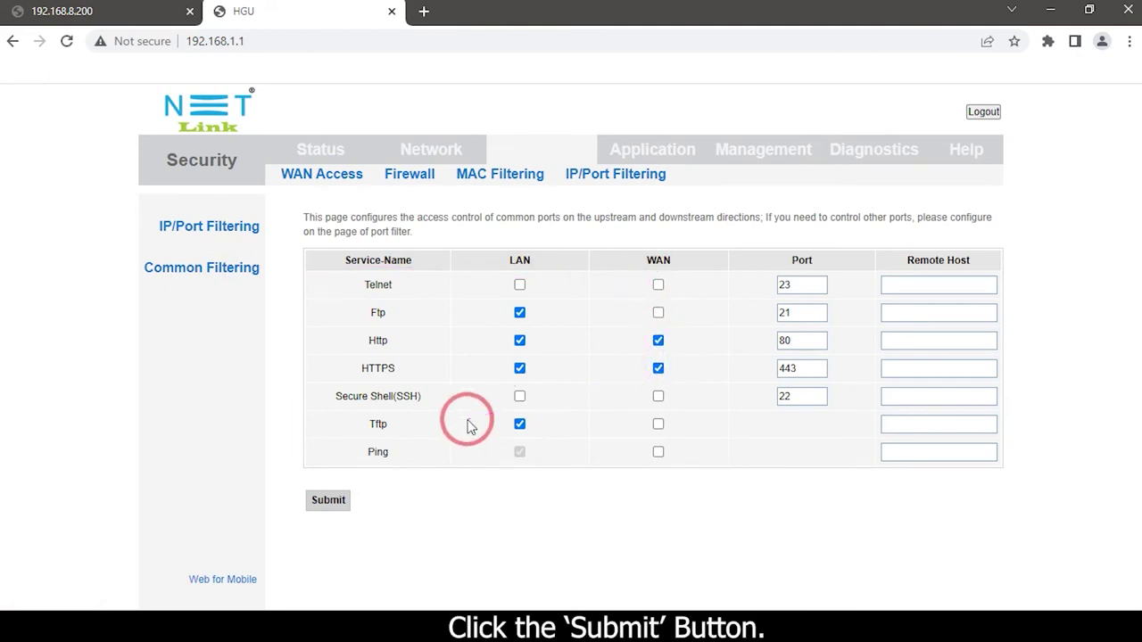
{"action": "left_click", "coordinate": [328, 500]}
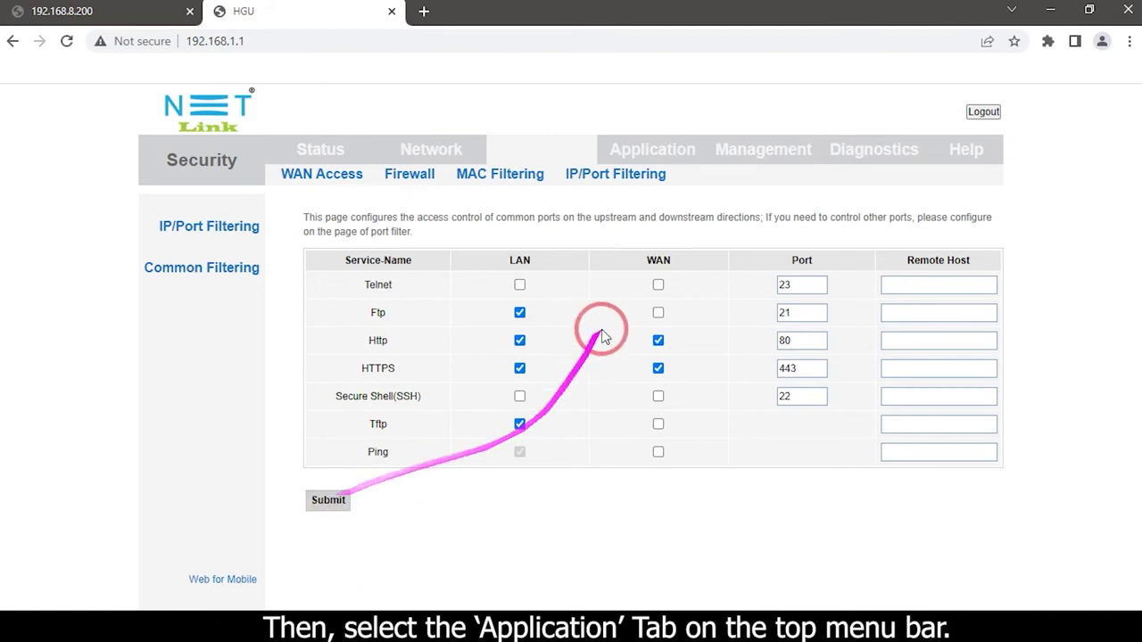
Step: Navigate to Application > Advance NAT > Virtual Server to view the empty entry list
{"action": "left_click", "coordinate": [634, 152]}
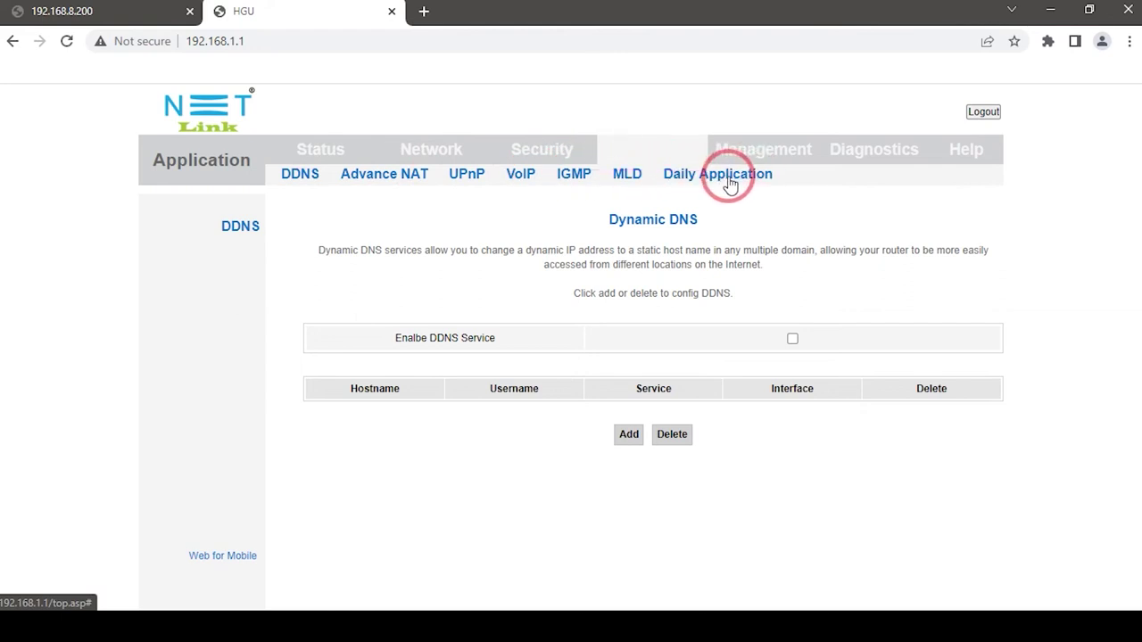
{"action": "left_click", "coordinate": [370, 174]}
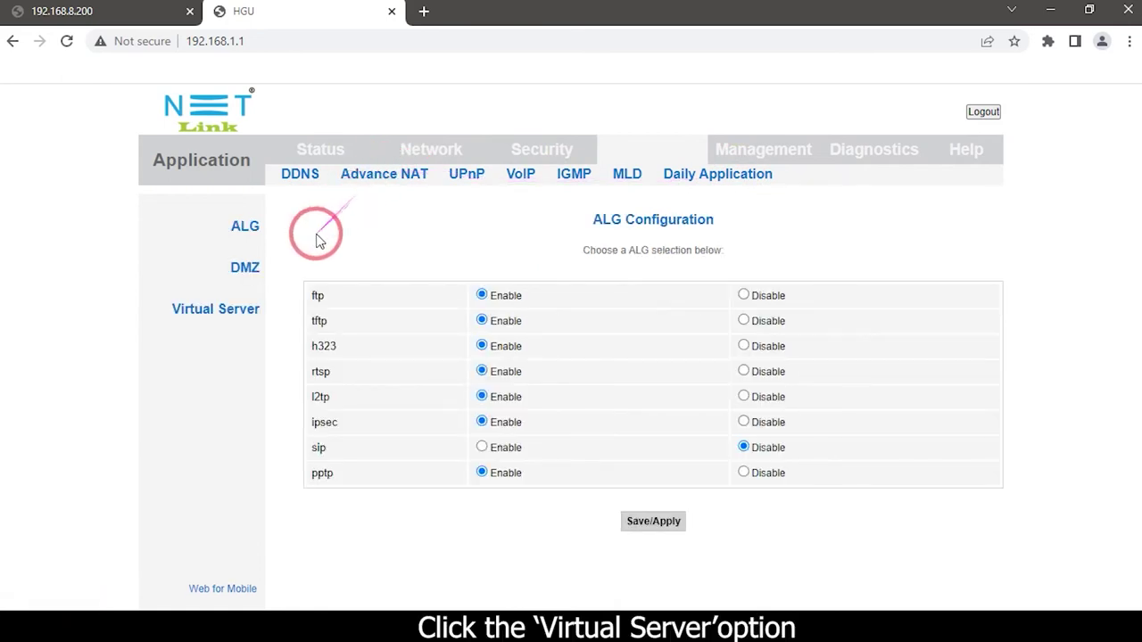
{"action": "left_click", "coordinate": [223, 310]}
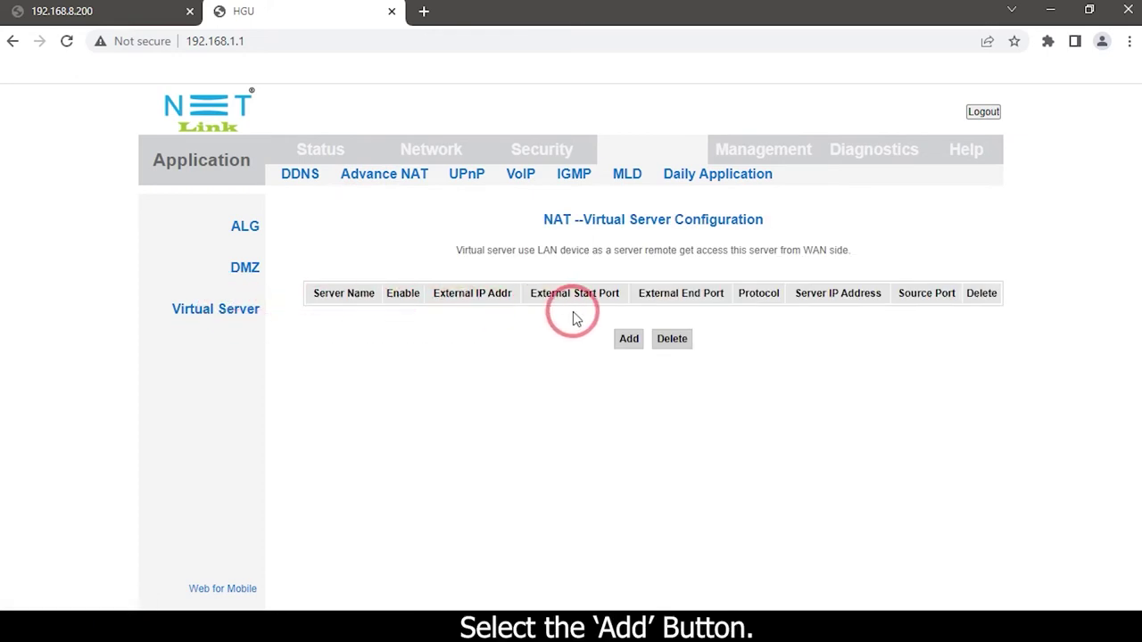
Step: Add a custom virtual server named OLTRemote and begin entering its server IP address
{"action": "left_click", "coordinate": [628, 339]}
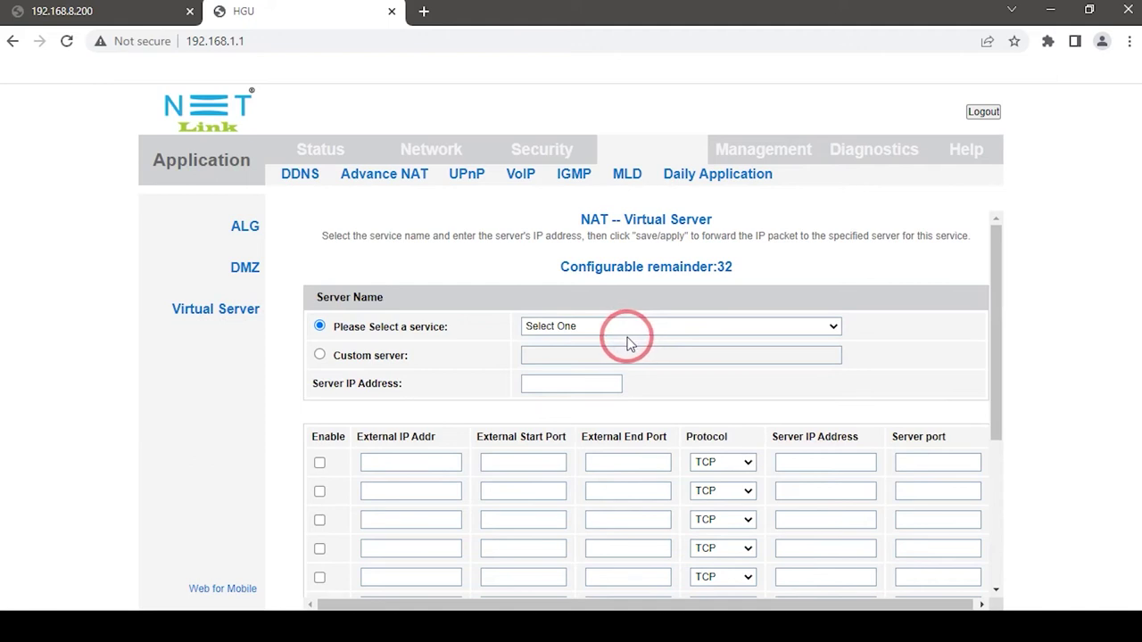
{"action": "left_click", "coordinate": [319, 354]}
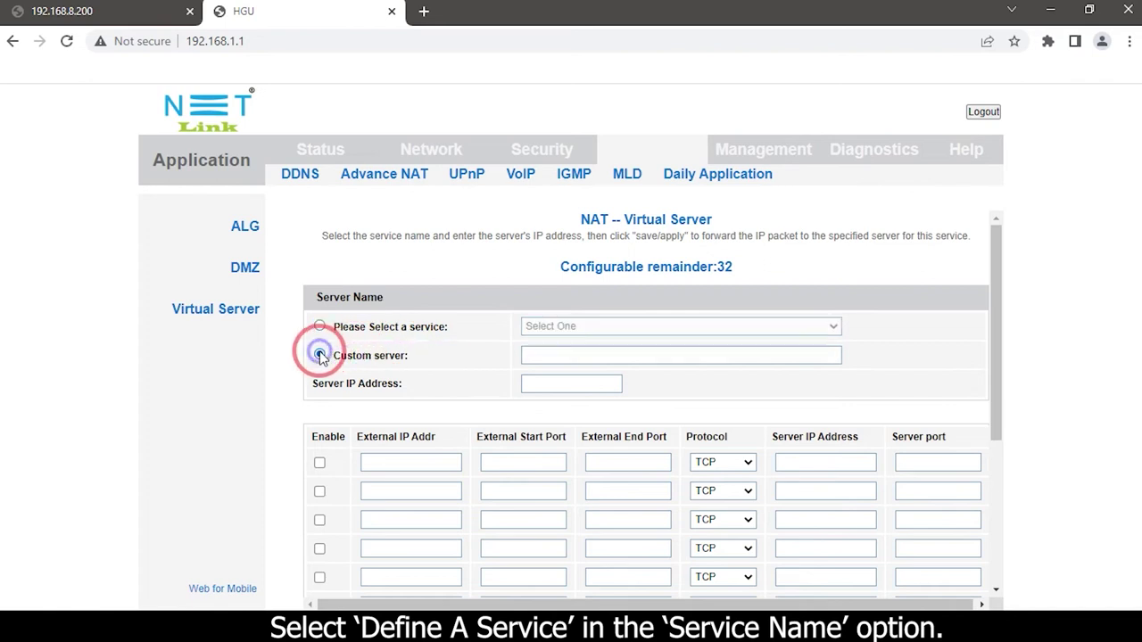
{"action": "left_click", "coordinate": [554, 360]}
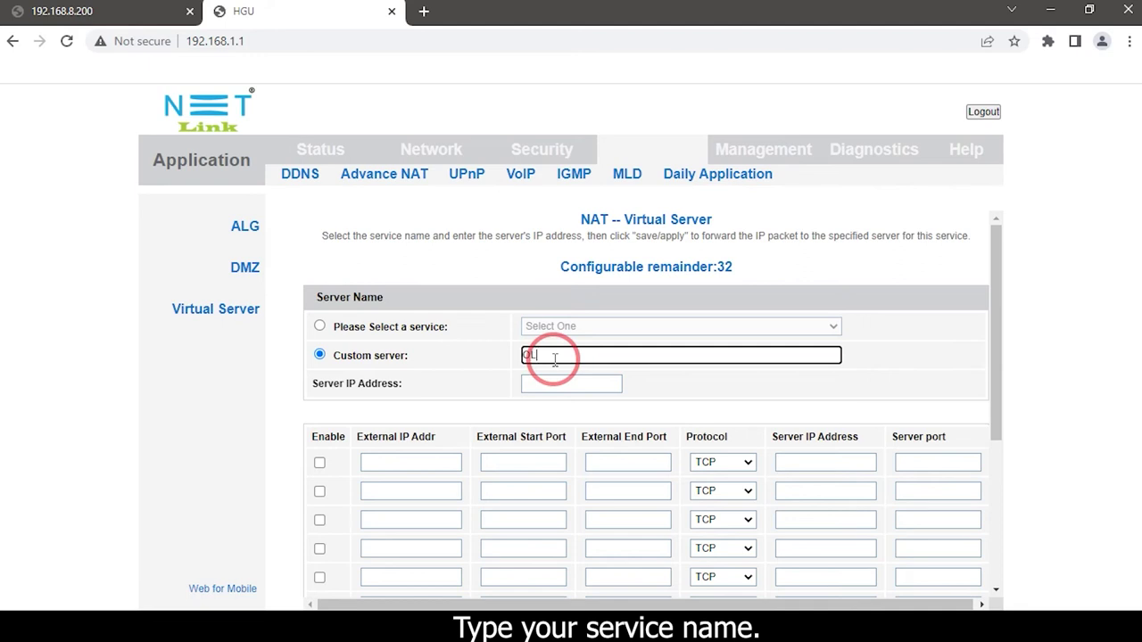
{"action": "type", "text": "OLTRe"}
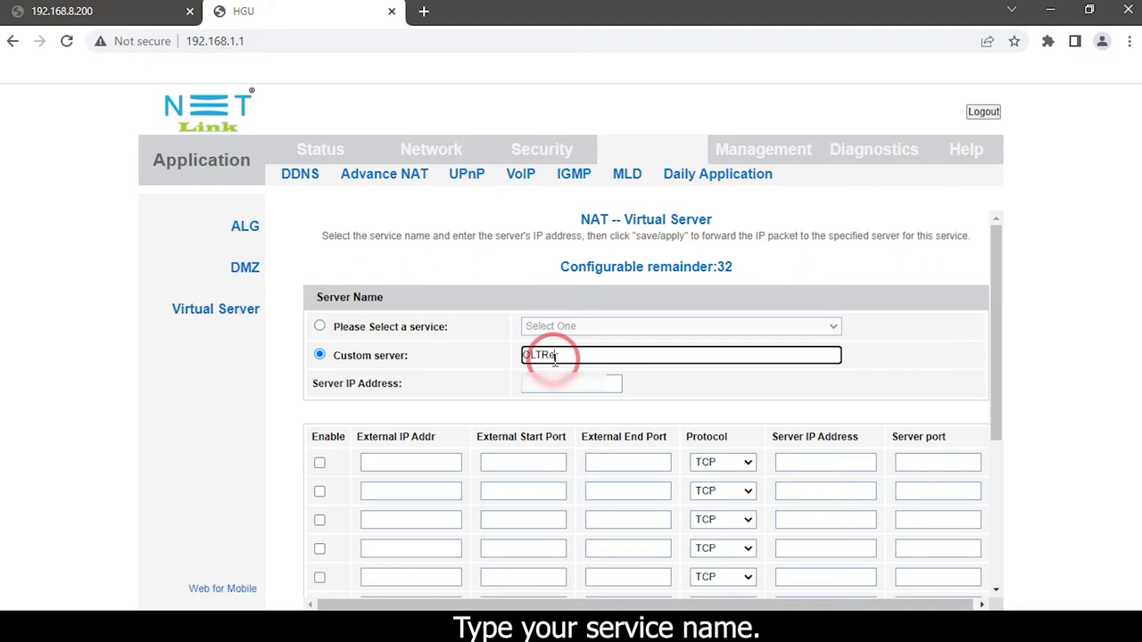
{"action": "type", "text": "mote"}
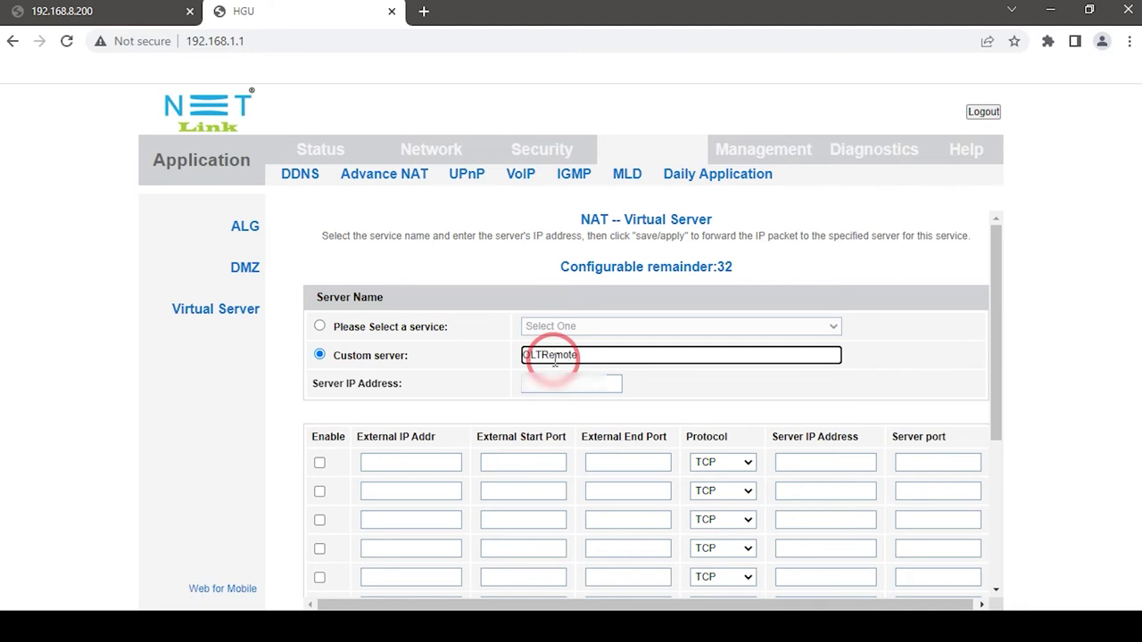
{"action": "left_click", "coordinate": [550, 382]}
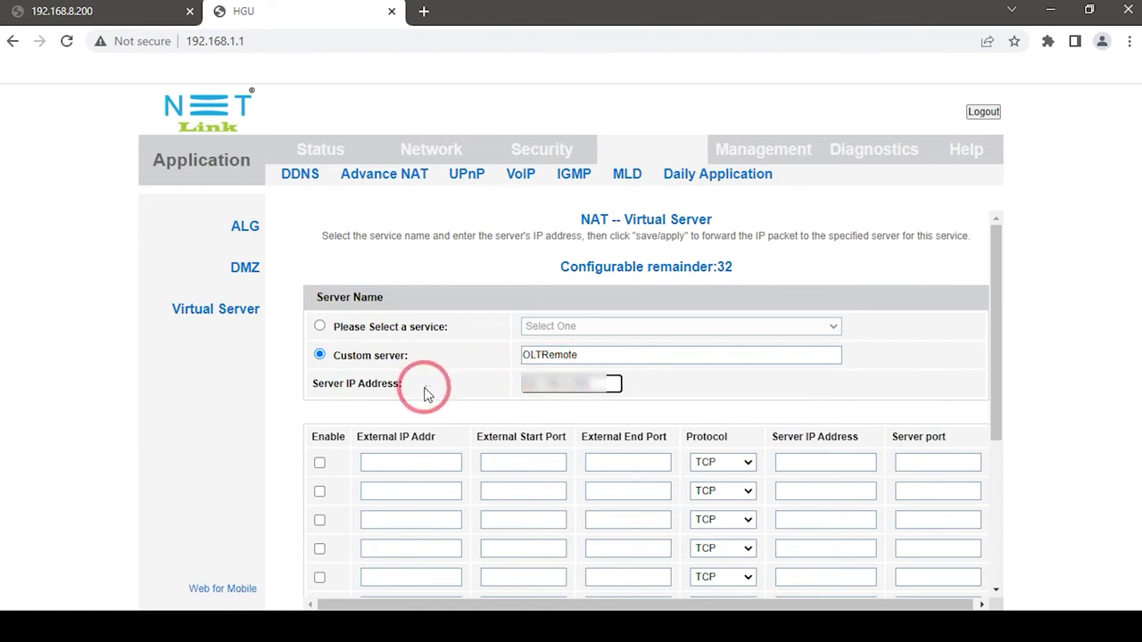
Step: Enable rule 1 with start/end ports, TCP/UDP protocol, server IP and server port, then save it
{"action": "left_click", "coordinate": [319, 463]}
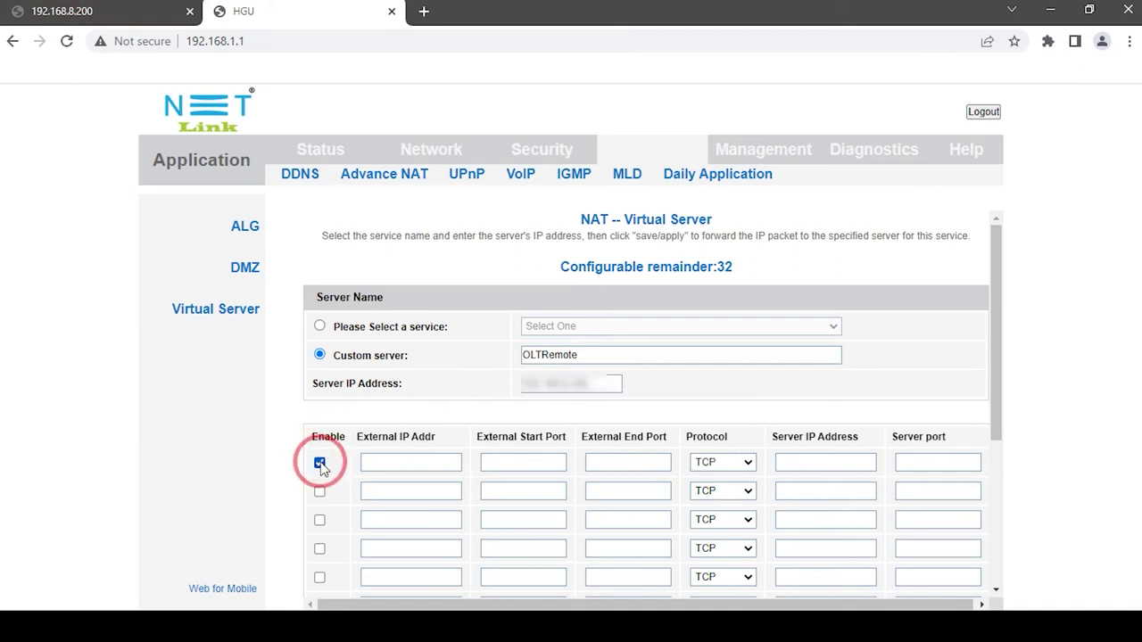
{"action": "left_click", "coordinate": [513, 463]}
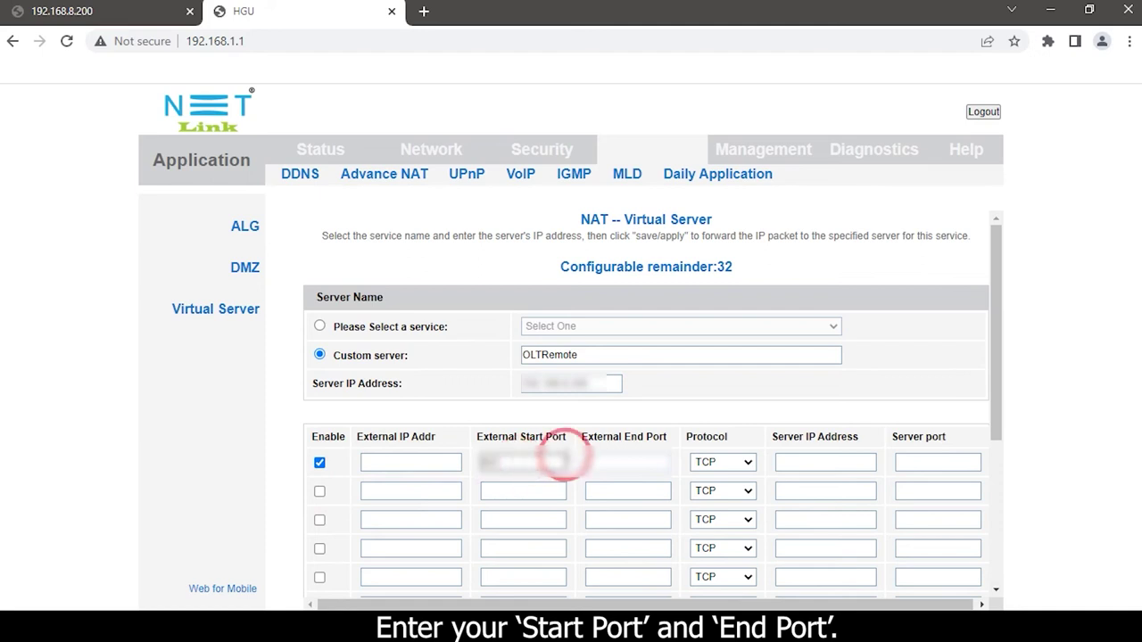
{"action": "left_click", "coordinate": [608, 463]}
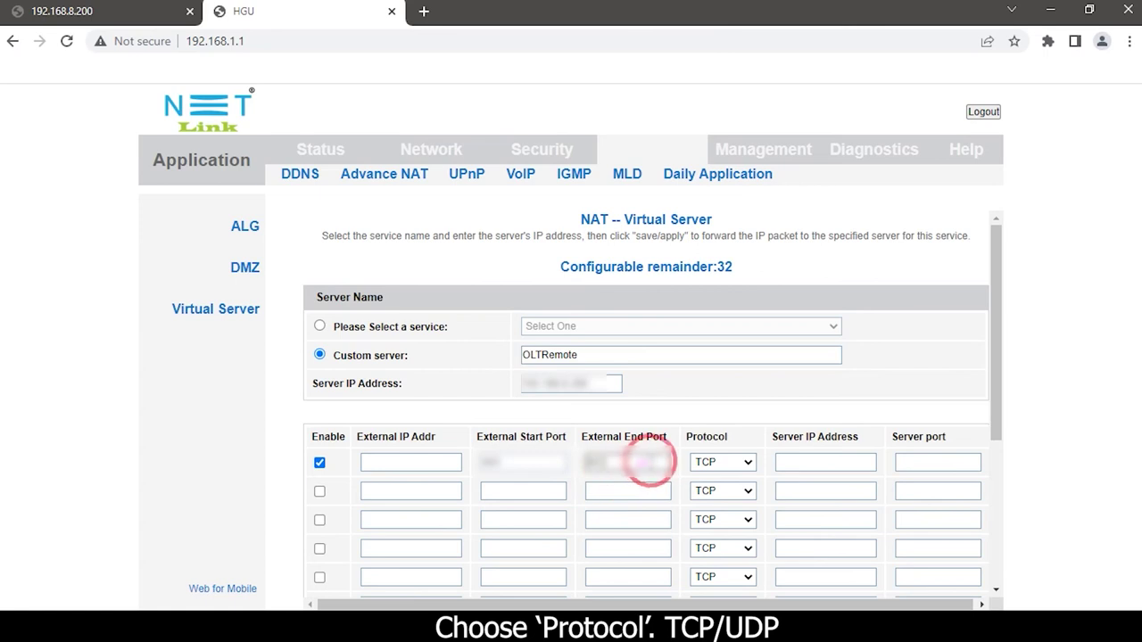
{"action": "left_click", "coordinate": [710, 462]}
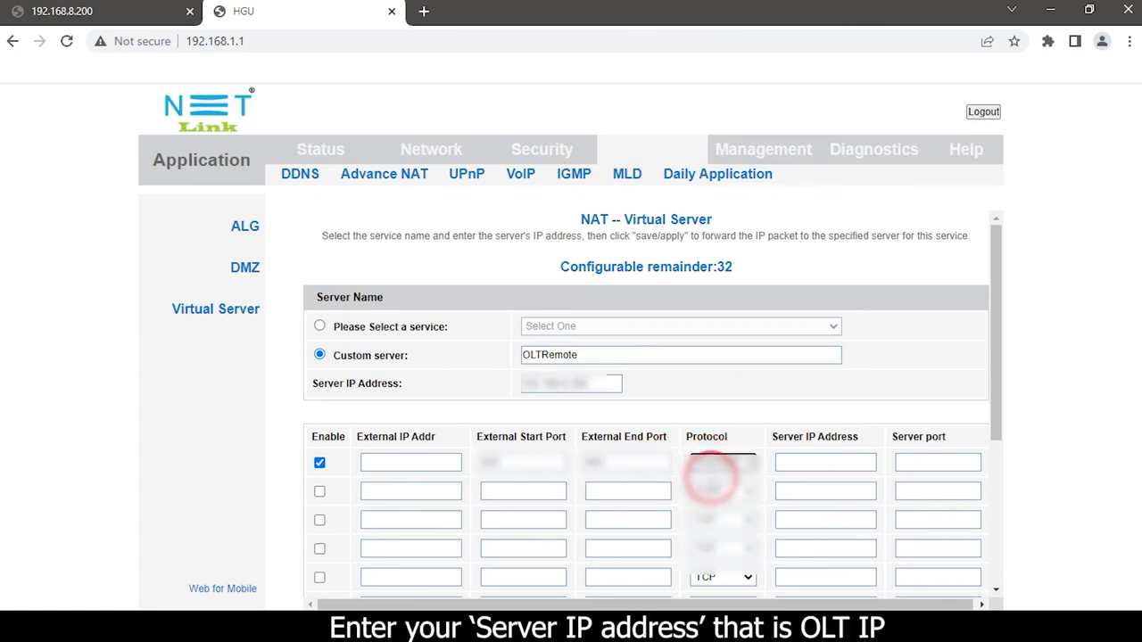
{"action": "left_click", "coordinate": [714, 477]}
{"action": "left_click", "coordinate": [814, 464]}
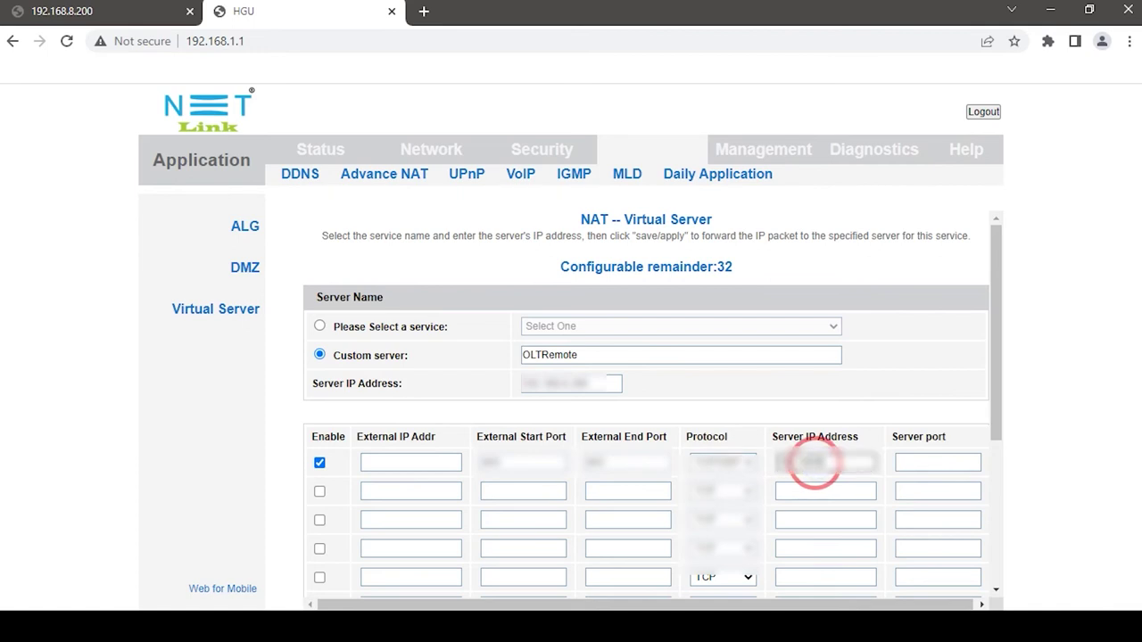
{"action": "left_click", "coordinate": [918, 462]}
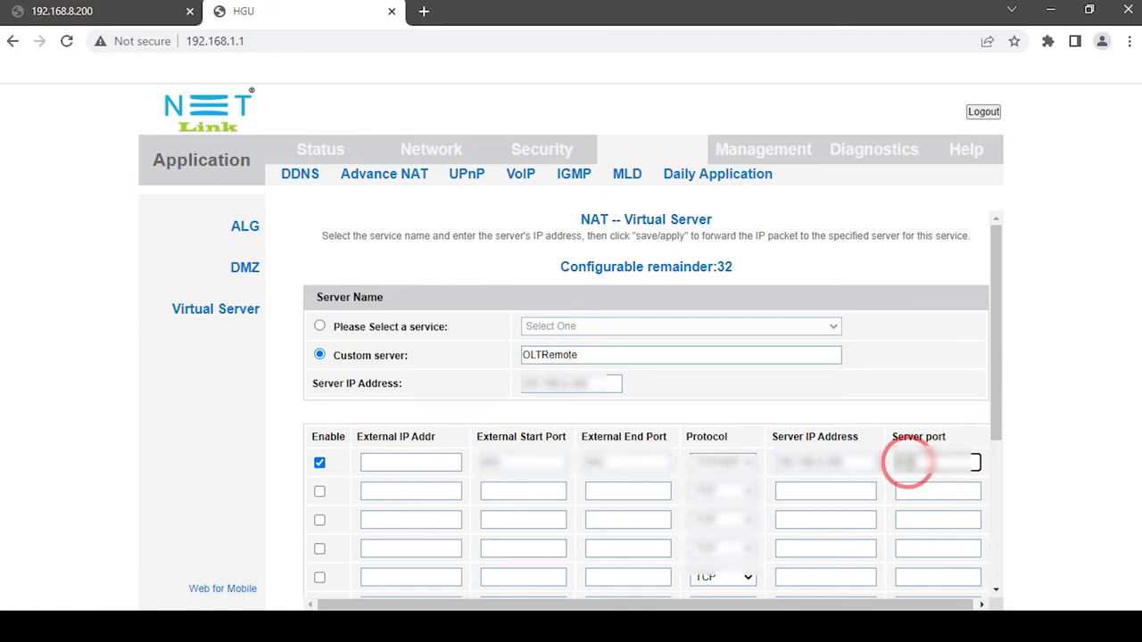
{"action": "scroll", "coordinate": [906, 462], "scroll_direction": "down", "scroll_amount": 1}
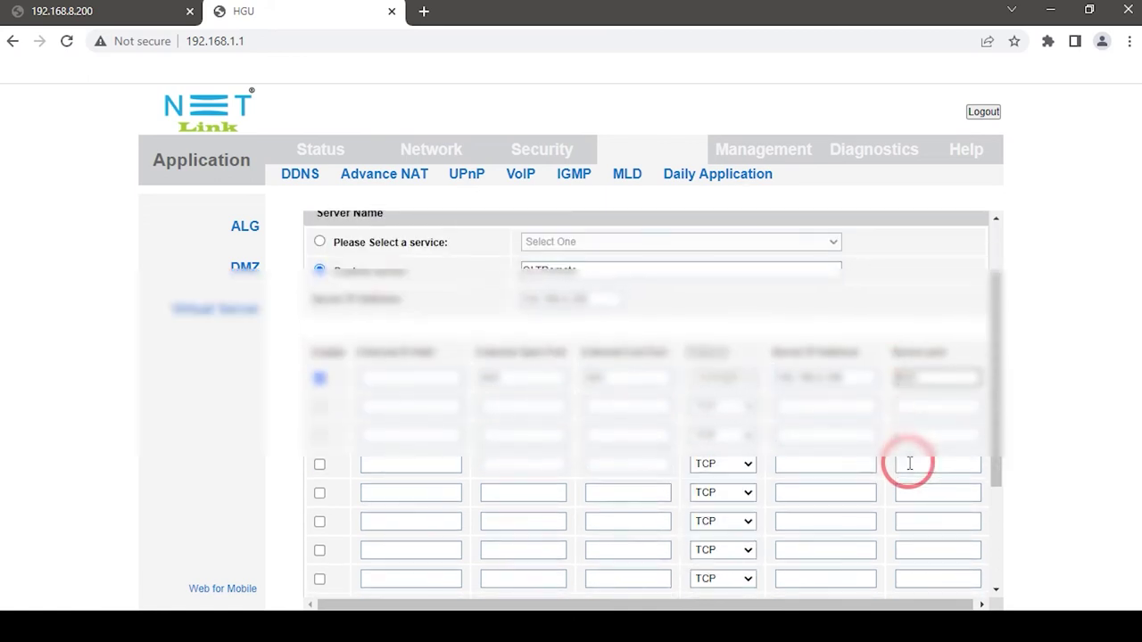
{"action": "scroll", "coordinate": [905, 462], "scroll_direction": "down", "scroll_amount": 2}
{"action": "left_click", "coordinate": [653, 573]}
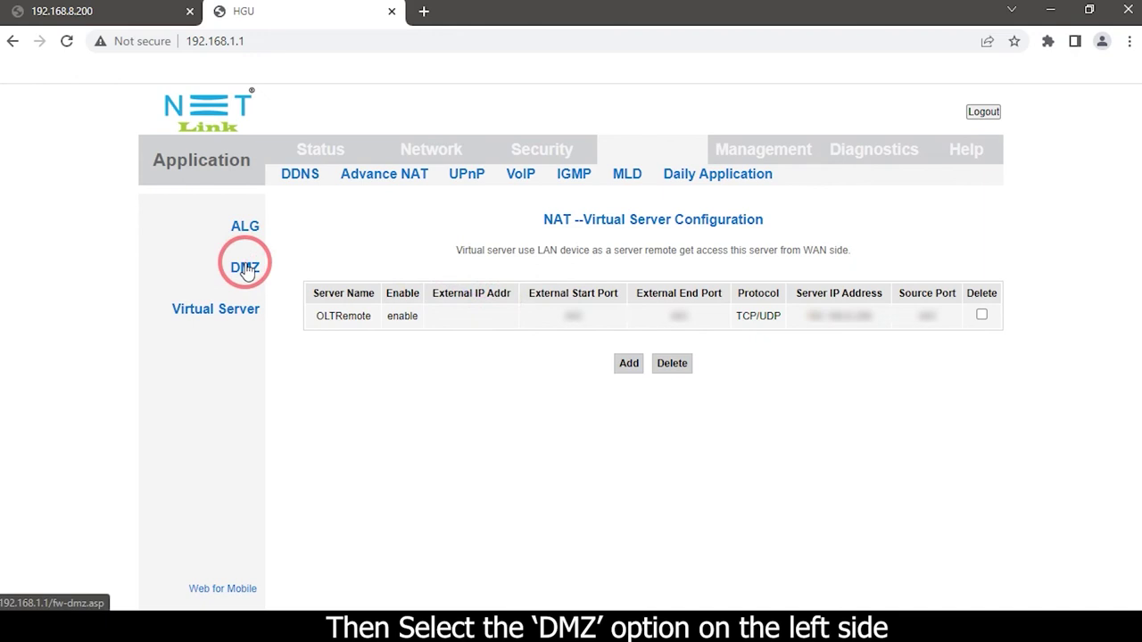
Step: Enable the DMZ host, replacing 0.0.0.0 with the host IP, apply it, and return to Status
{"action": "left_click", "coordinate": [246, 269]}
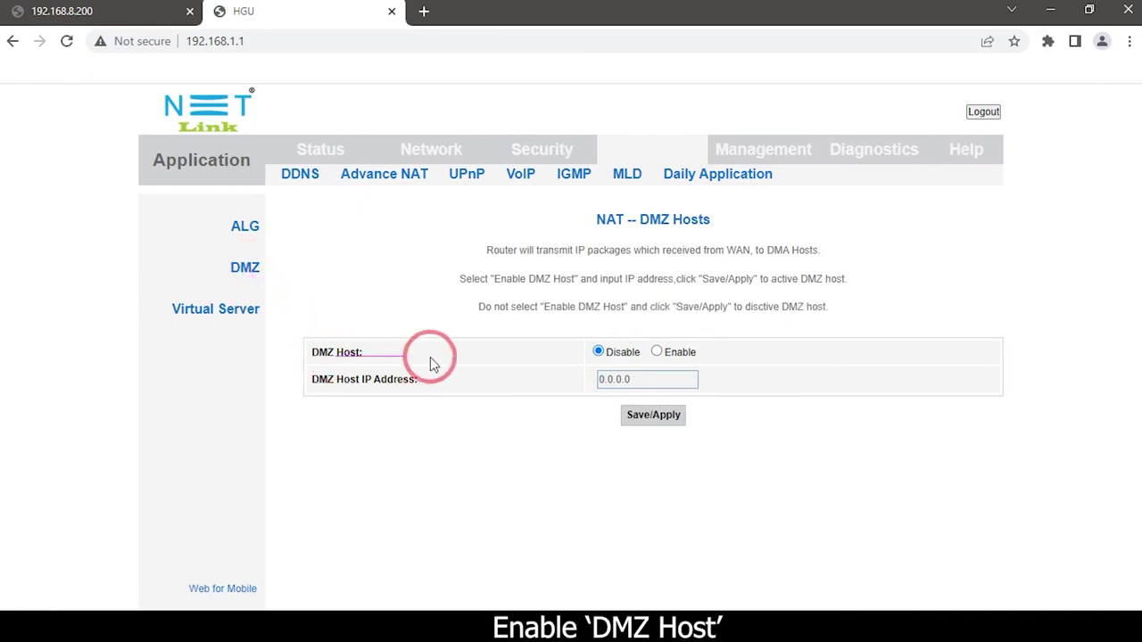
{"action": "left_click", "coordinate": [657, 353]}
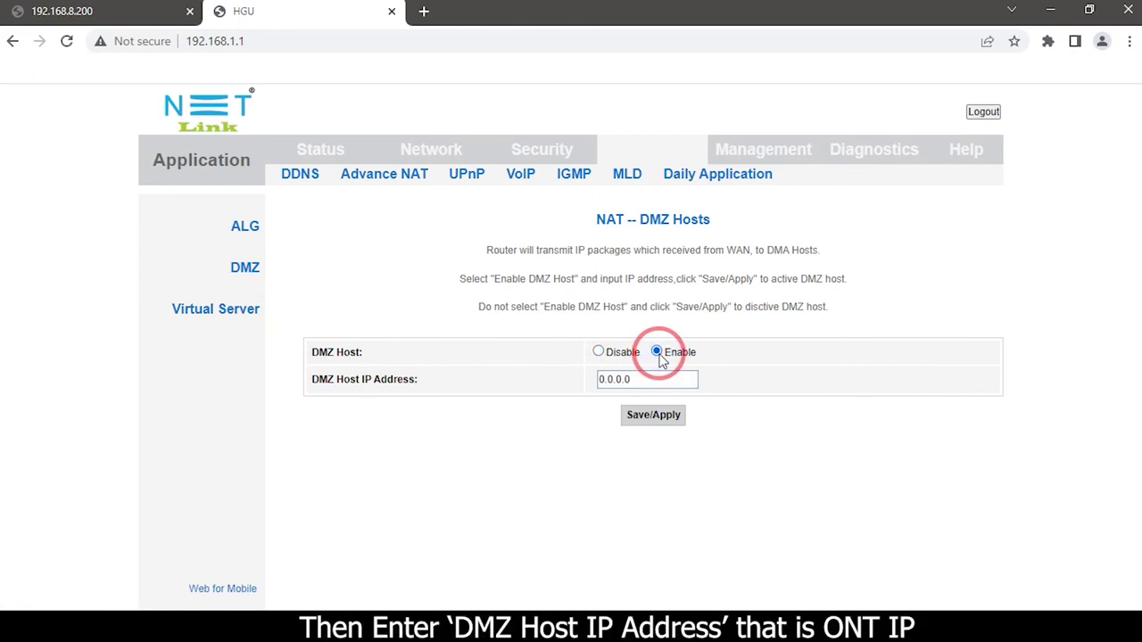
{"action": "left_click_drag", "start_coordinate": [668, 380], "coordinate": [560, 384]}
{"action": "key", "text": "BackSpace"}
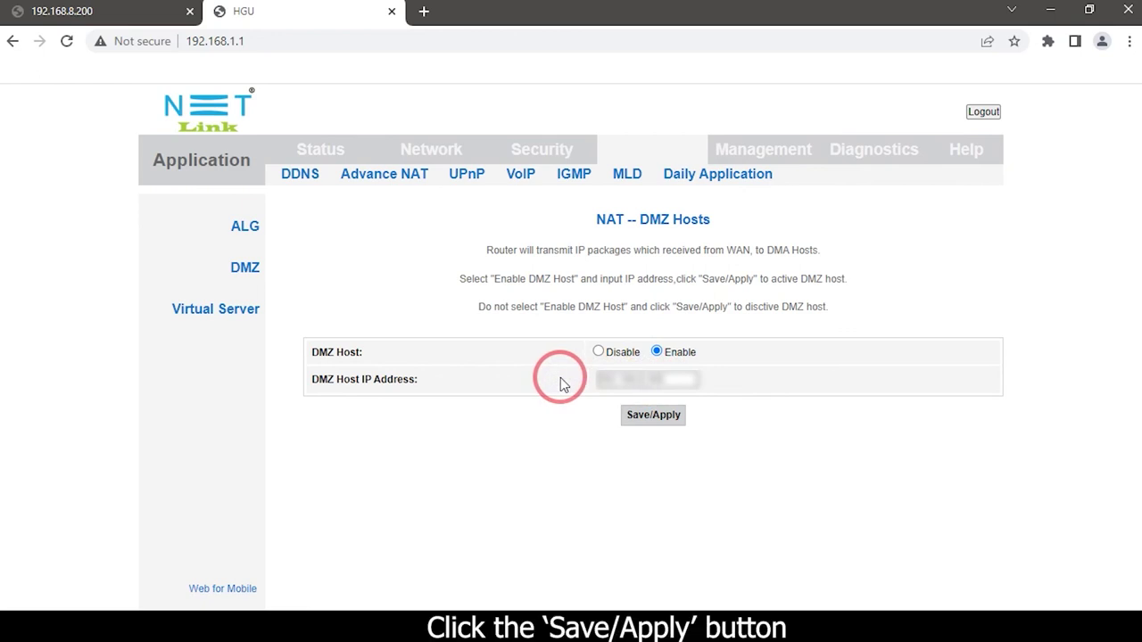
{"action": "left_click", "coordinate": [639, 427]}
{"action": "left_click", "coordinate": [330, 153]}
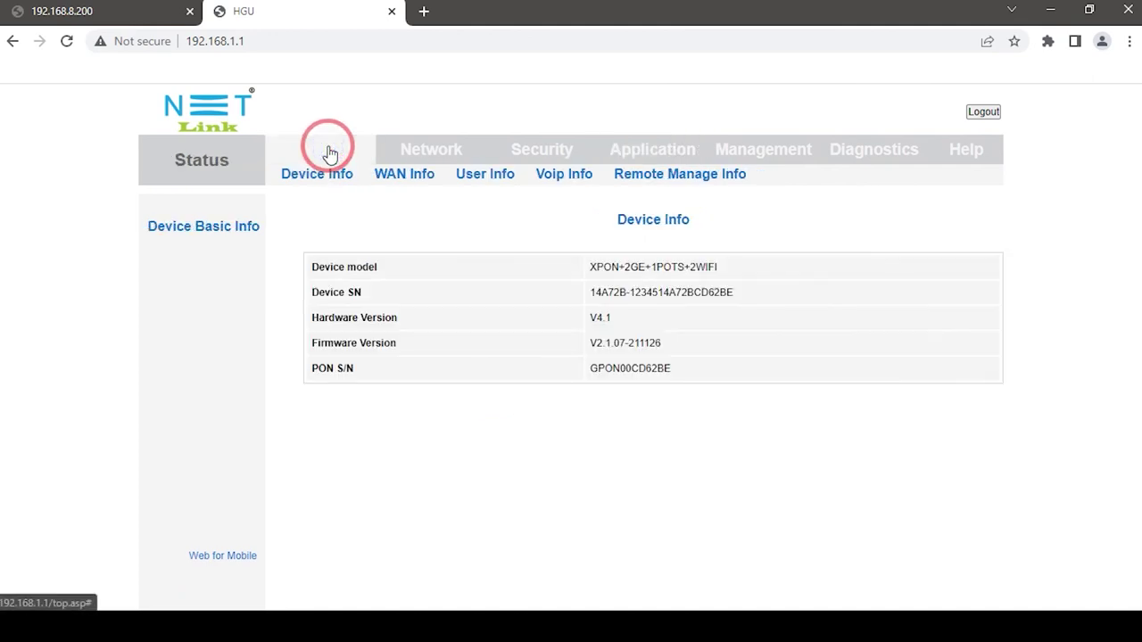
Step: Show WAN Info and highlight the WAN IP address in the WAN Status table
{"action": "left_click", "coordinate": [412, 176]}
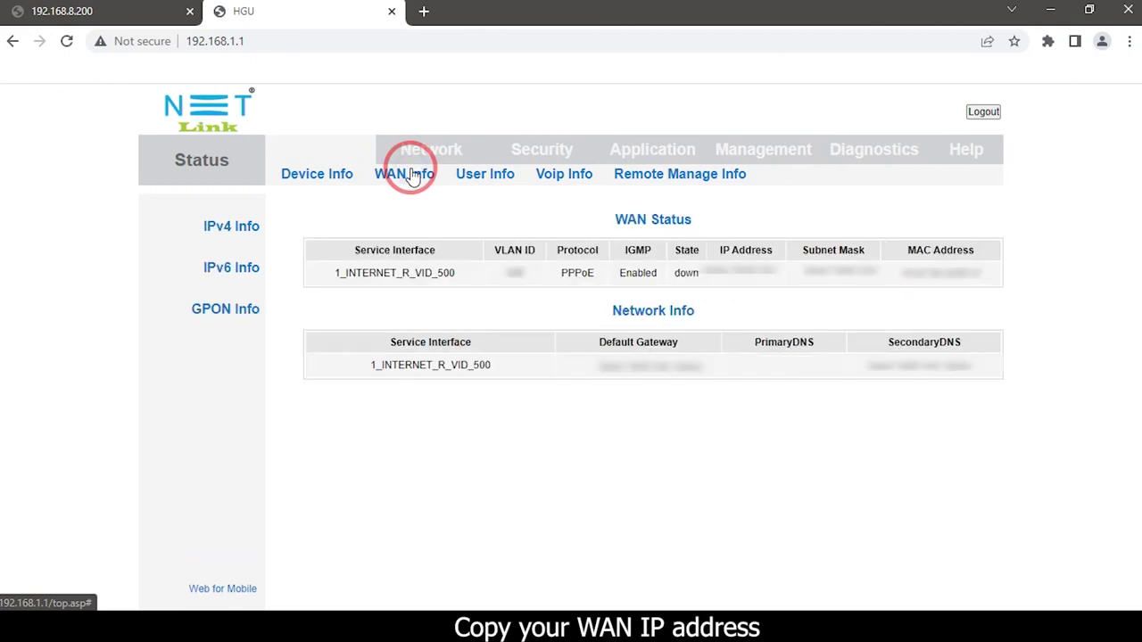
{"action": "left_click", "coordinate": [743, 274]}
{"action": "mouse_move", "coordinate": [745, 277]}
{"action": "left_mouse_down"}
{"action": "mouse_move", "coordinate": [777, 264]}
{"action": "mouse_move", "coordinate": [765, 276]}
{"action": "mouse_move", "coordinate": [724, 267]}
{"action": "left_mouse_up"}
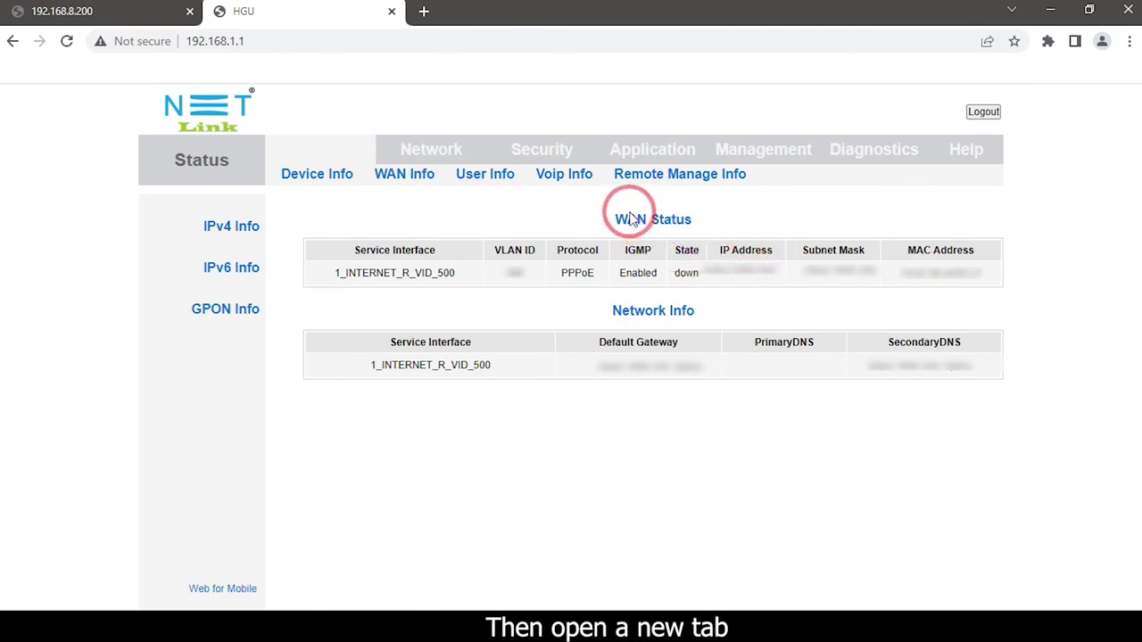
{"action": "left_click", "coordinate": [426, 12]}
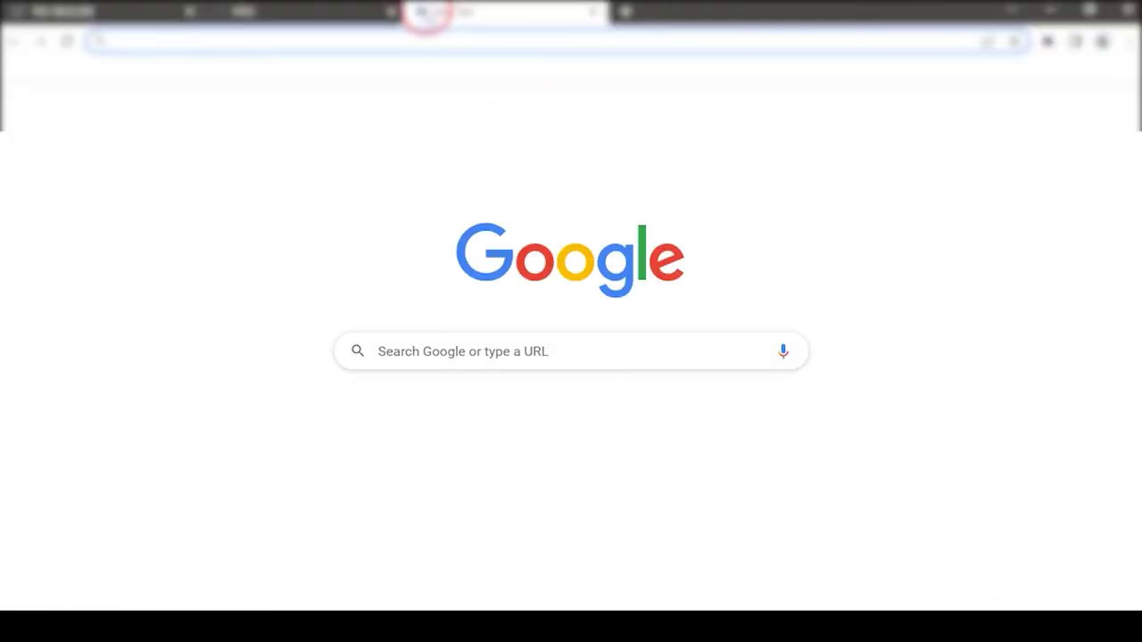
Step: Load 192.168.1.15:80 in the new tab's address bar
{"action": "left_click", "coordinate": [233, 43]}
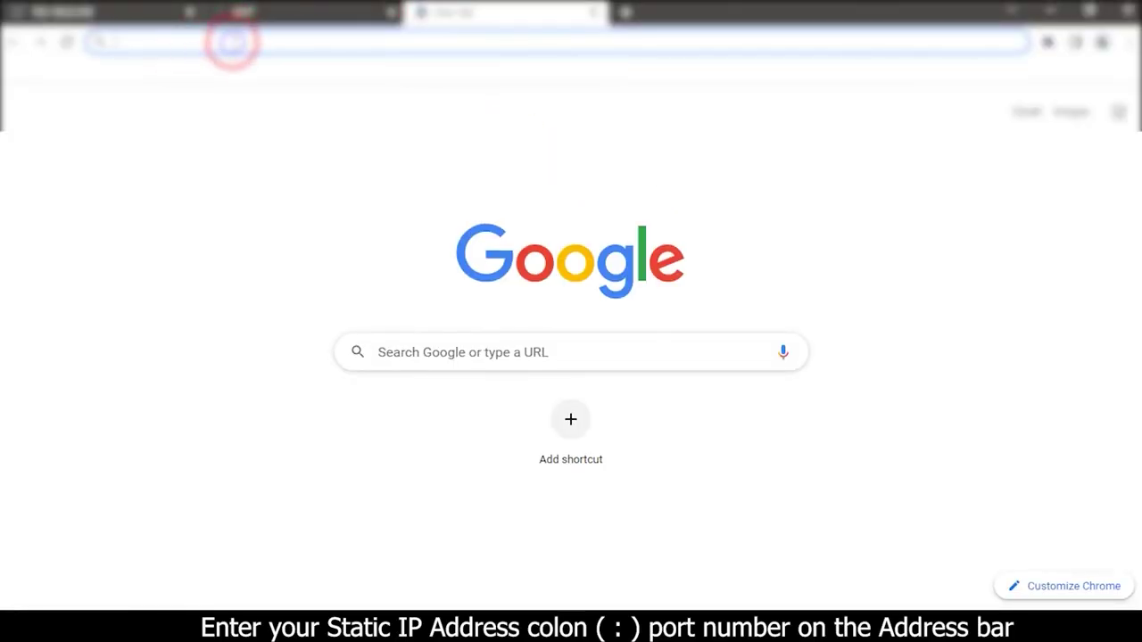
{"action": "type", "text": "192.168"}
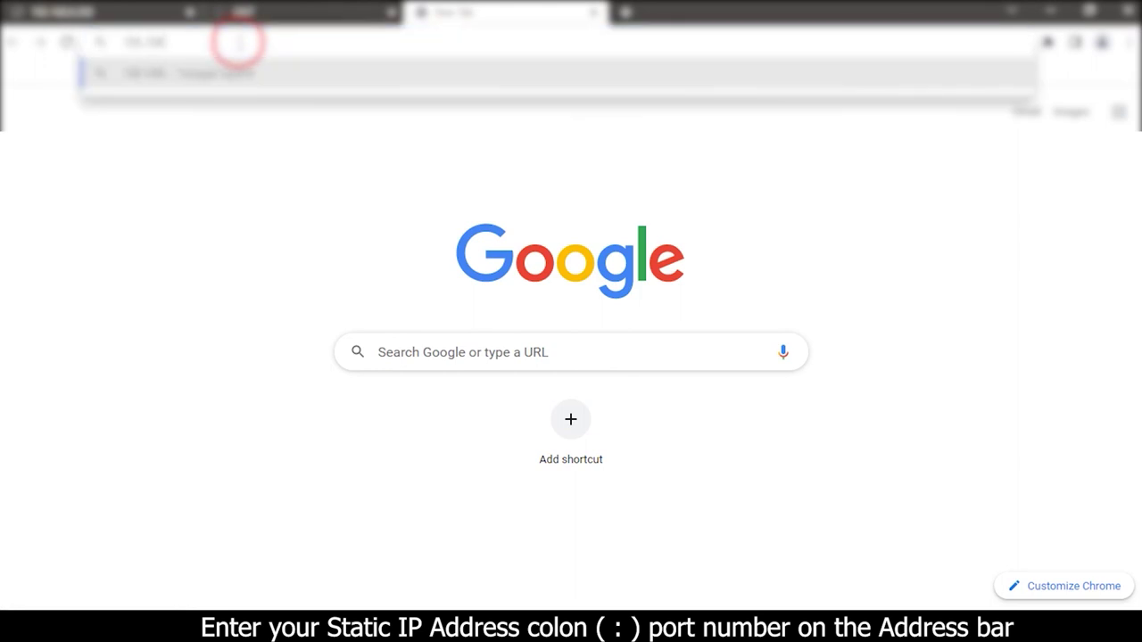
{"action": "type", "text": ".1.15"}
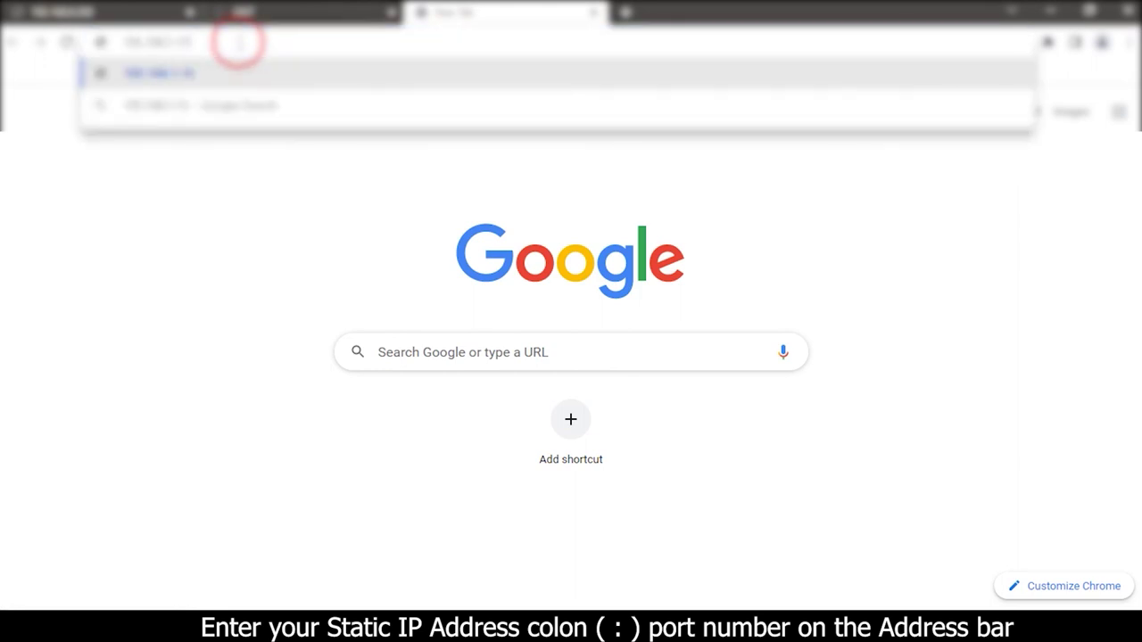
{"action": "type", "text": ":80"}
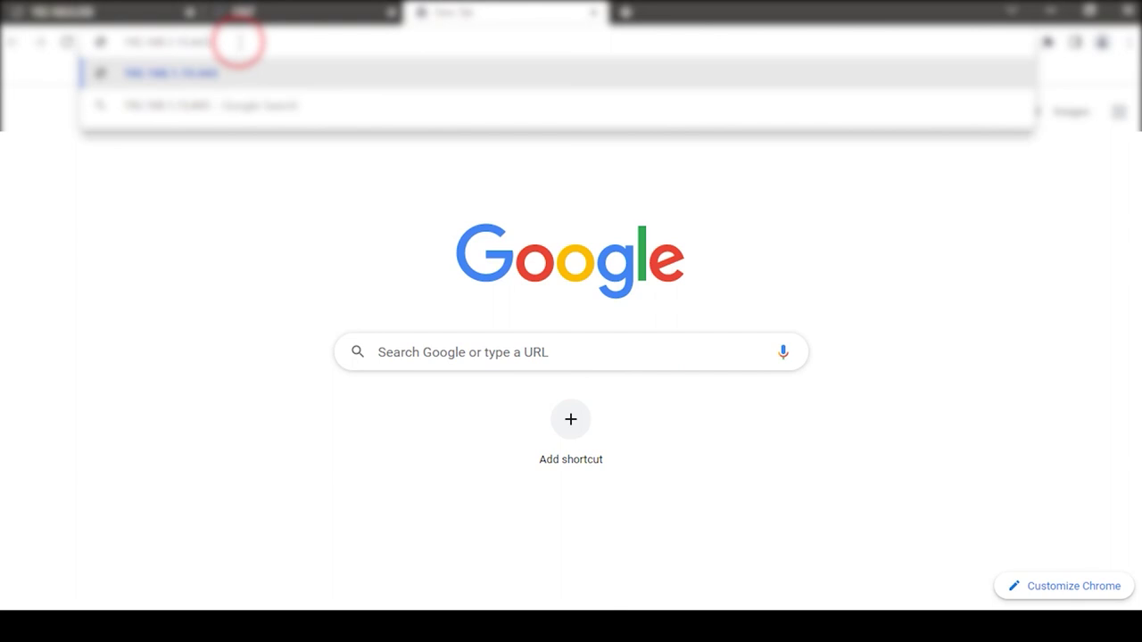
{"action": "key", "text": "Return"}
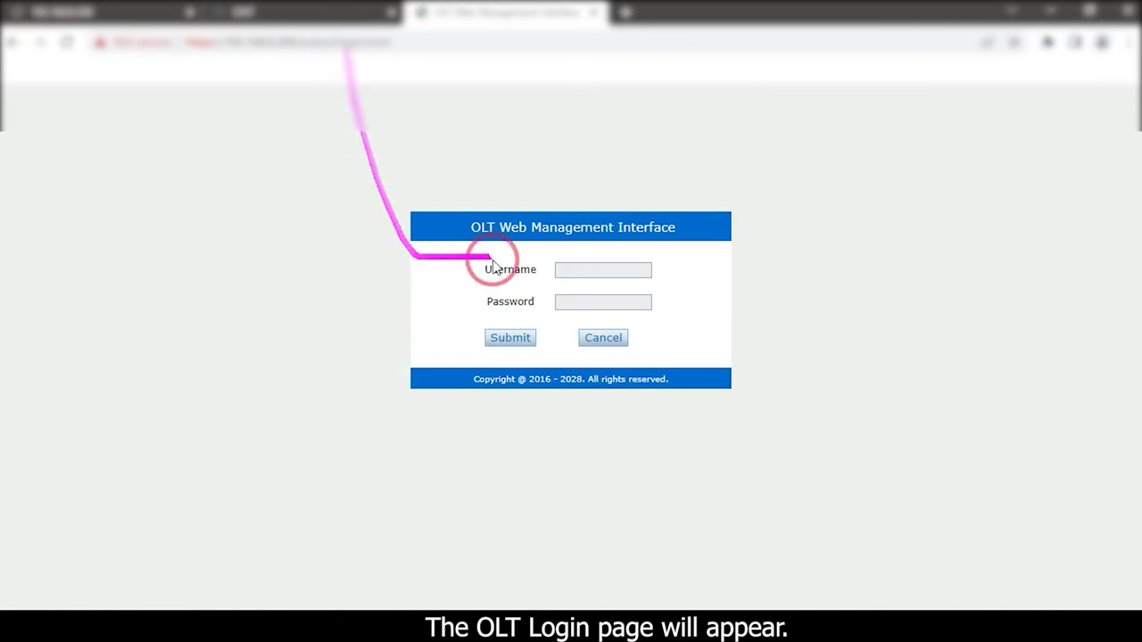
Step: Sign in to the OLT login page with the administrator username and password
{"action": "left_click", "coordinate": [578, 279]}
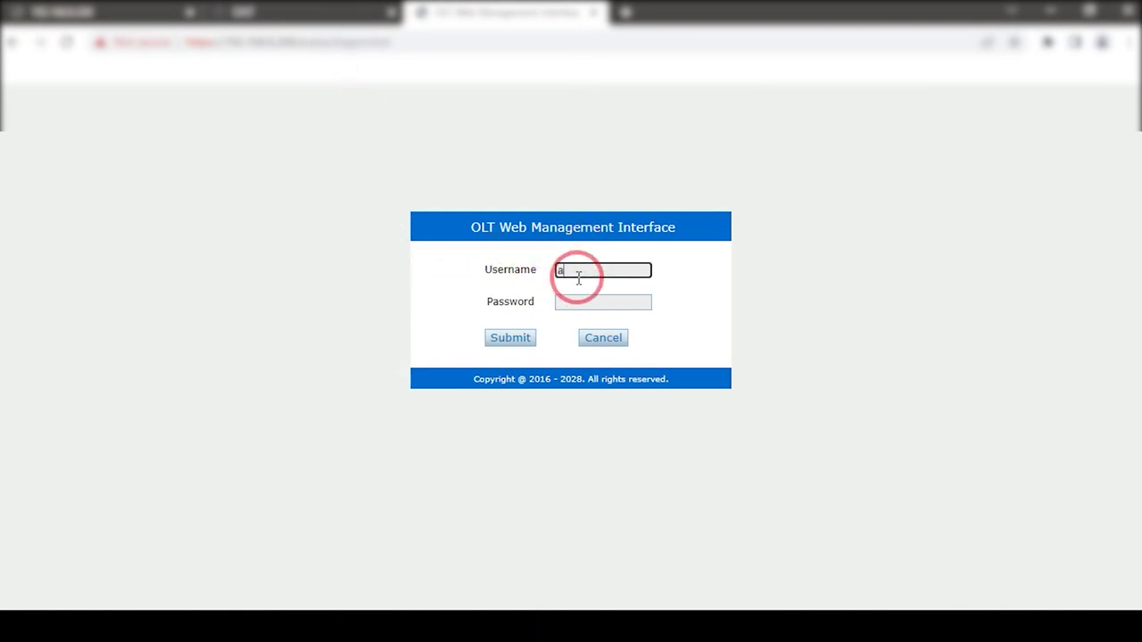
{"action": "type", "text": "min"}
{"action": "left_click", "coordinate": [568, 304]}
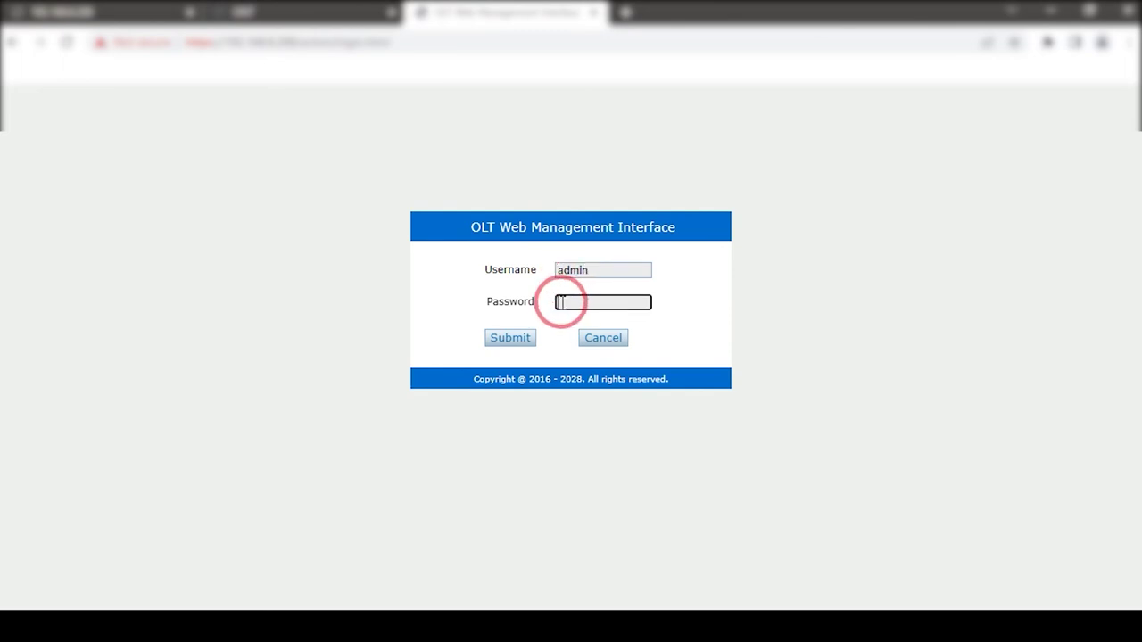
{"action": "left_click", "coordinate": [510, 338]}
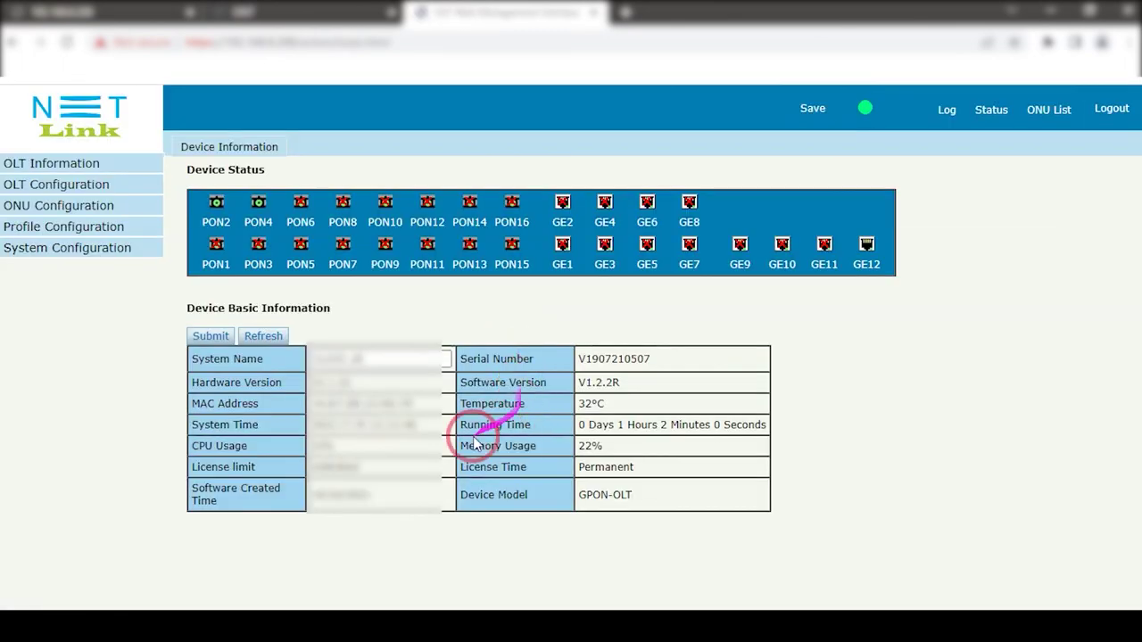